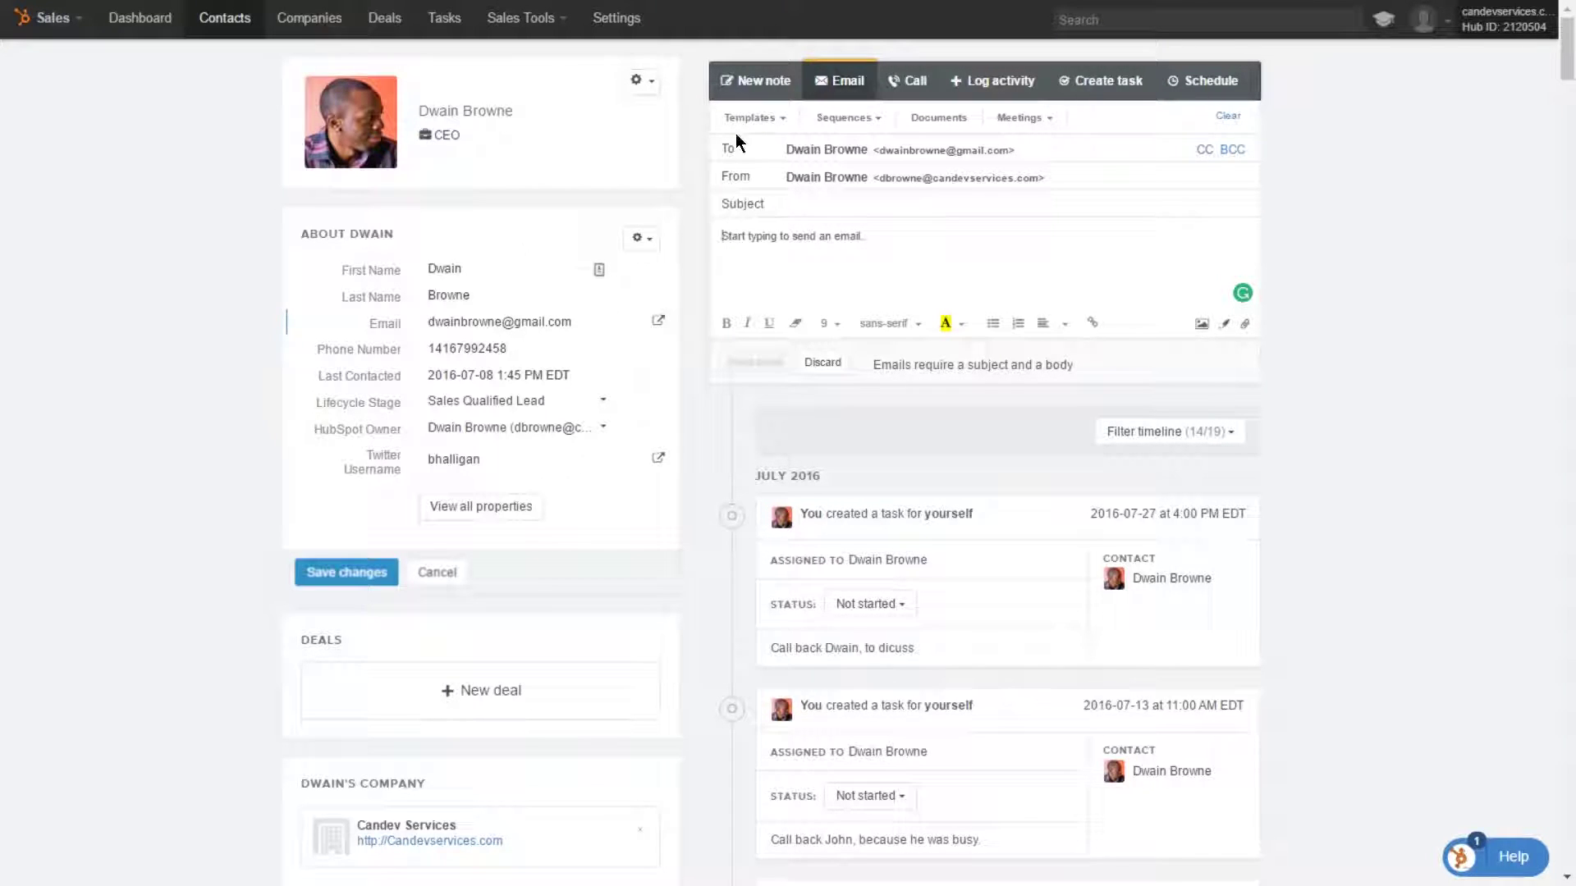
left_click(780, 121)
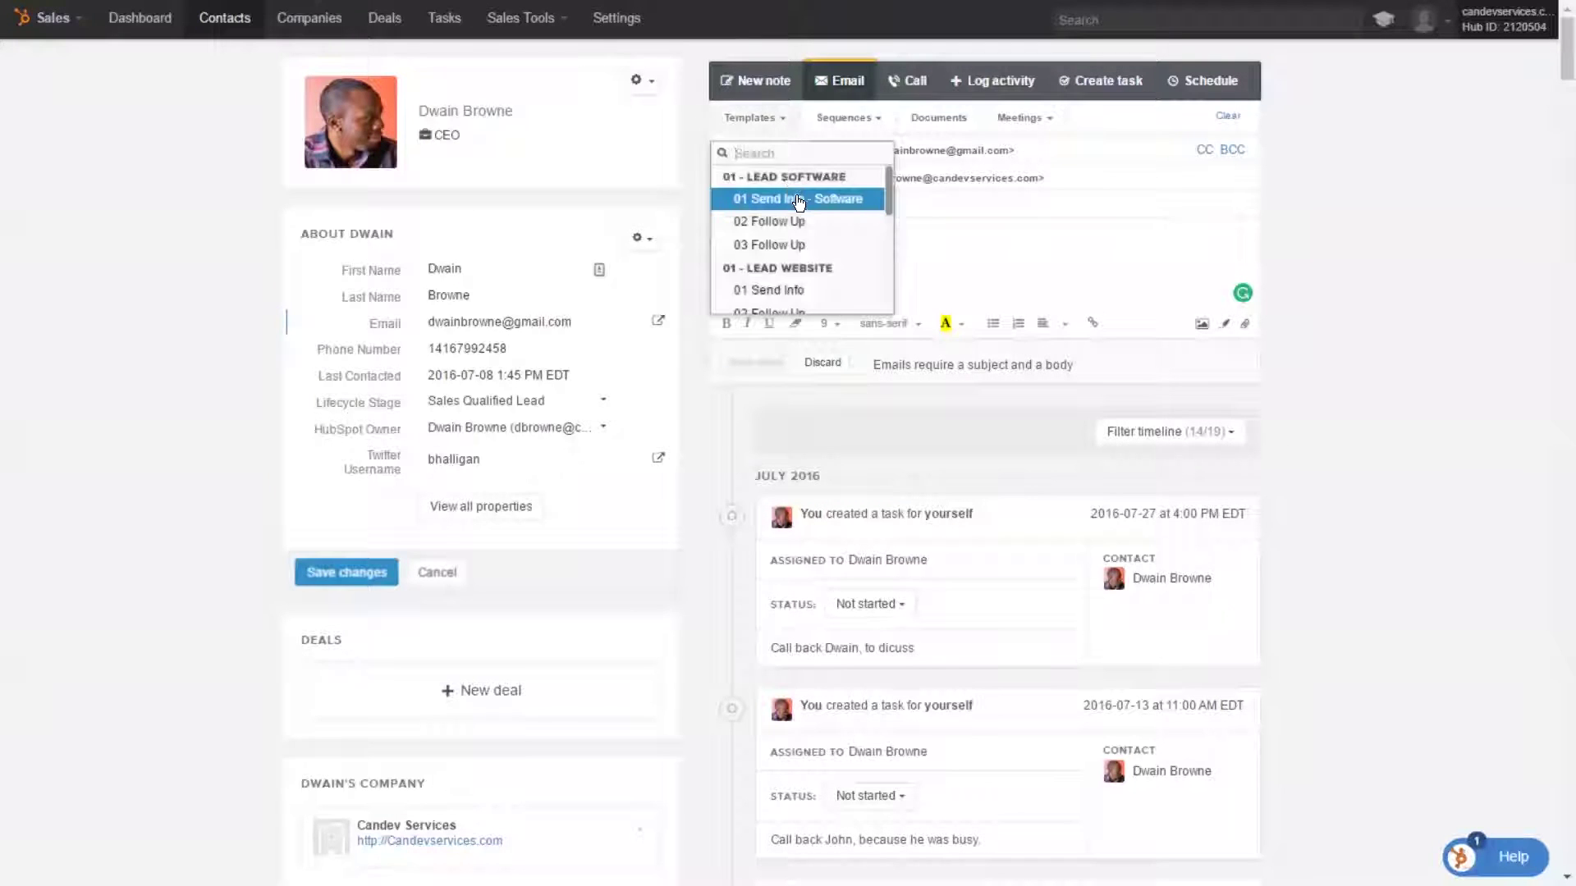
left_click(949, 207)
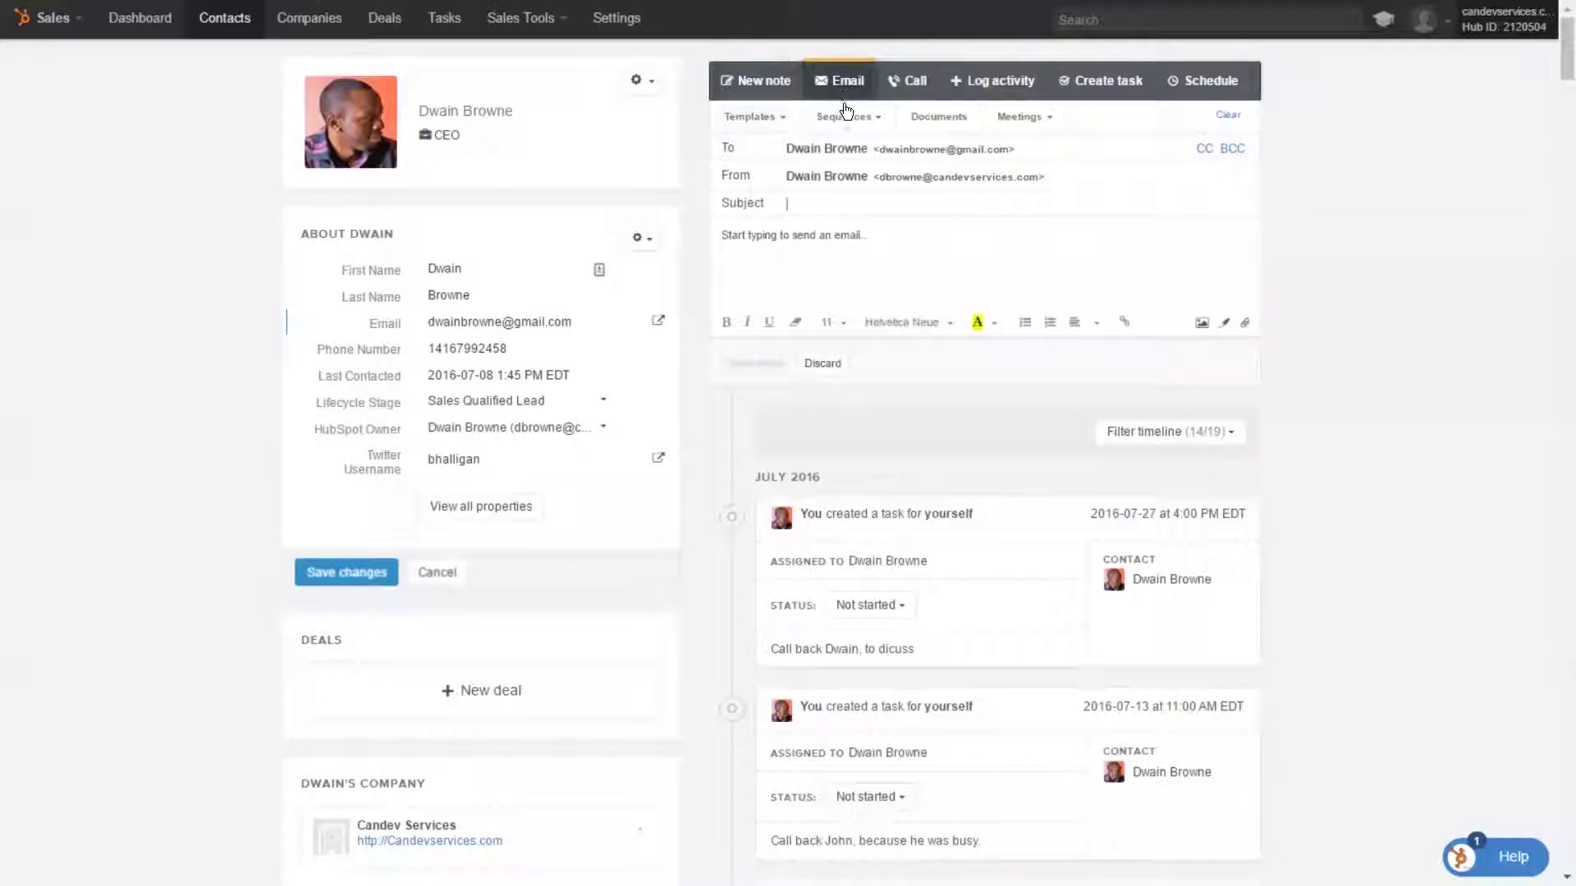
left_click(749, 97)
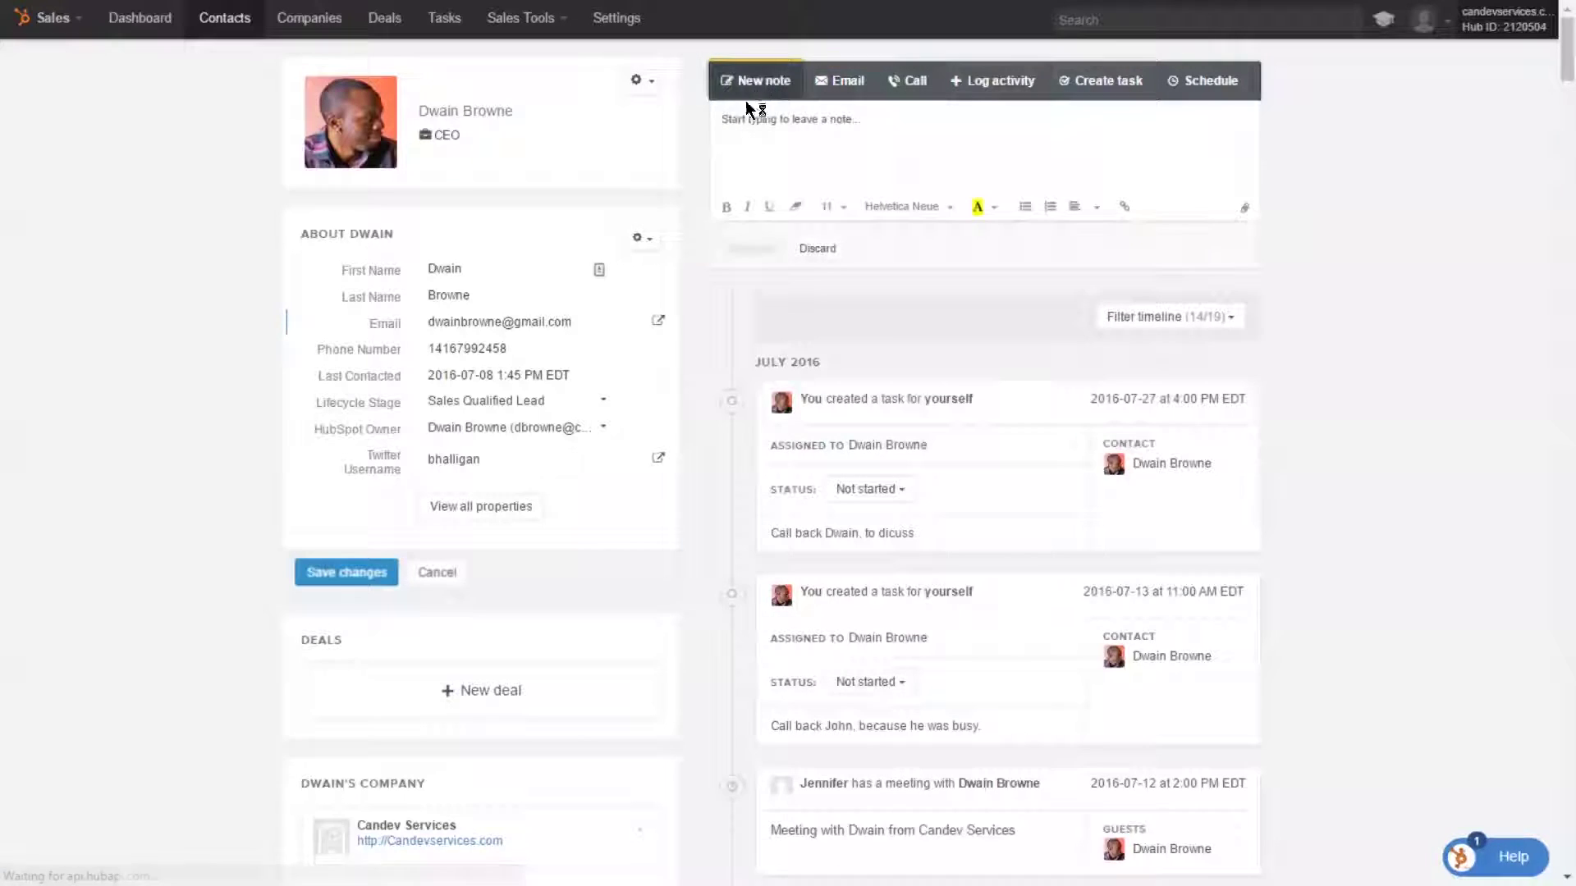
left_click(840, 80)
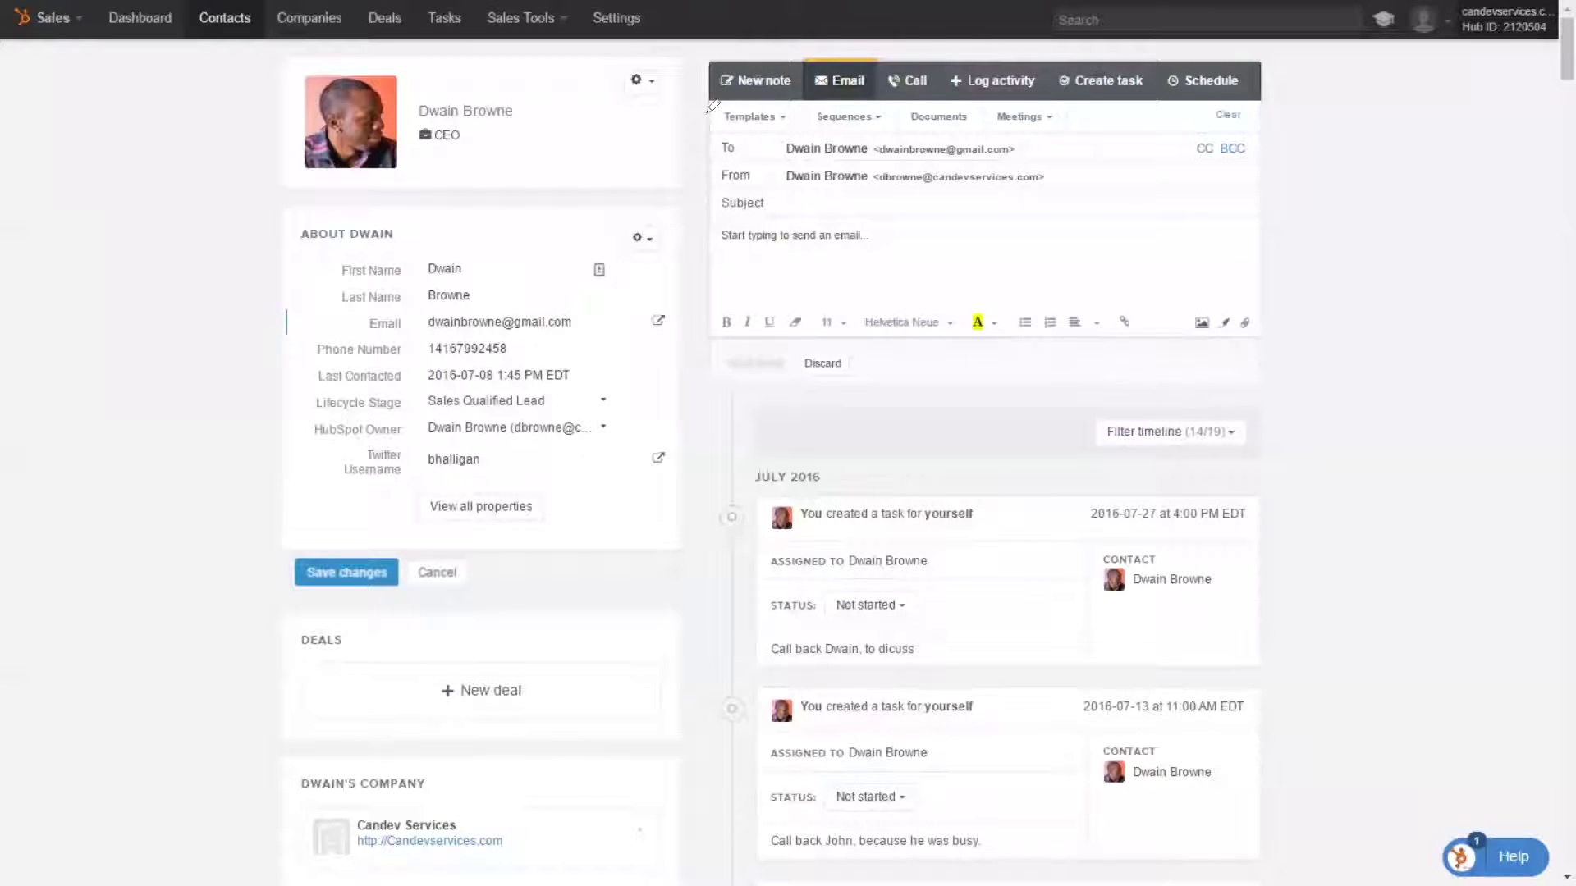
Fill the new email to the contact with the "01 Send Info - Software" template.
left_click_drag(720, 117, 786, 118)
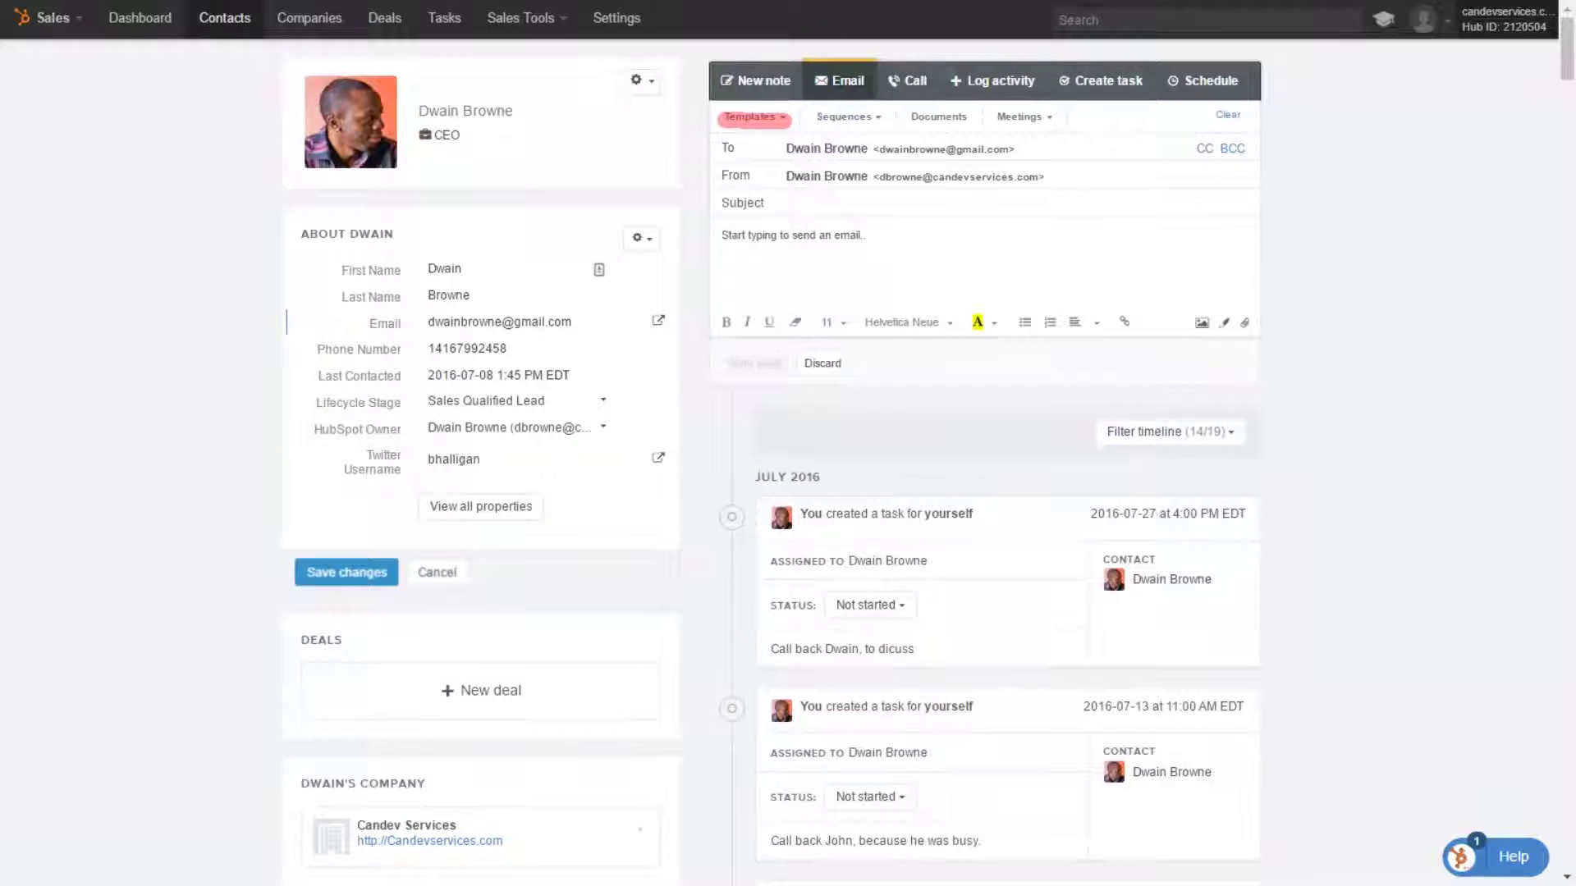
left_click(783, 125)
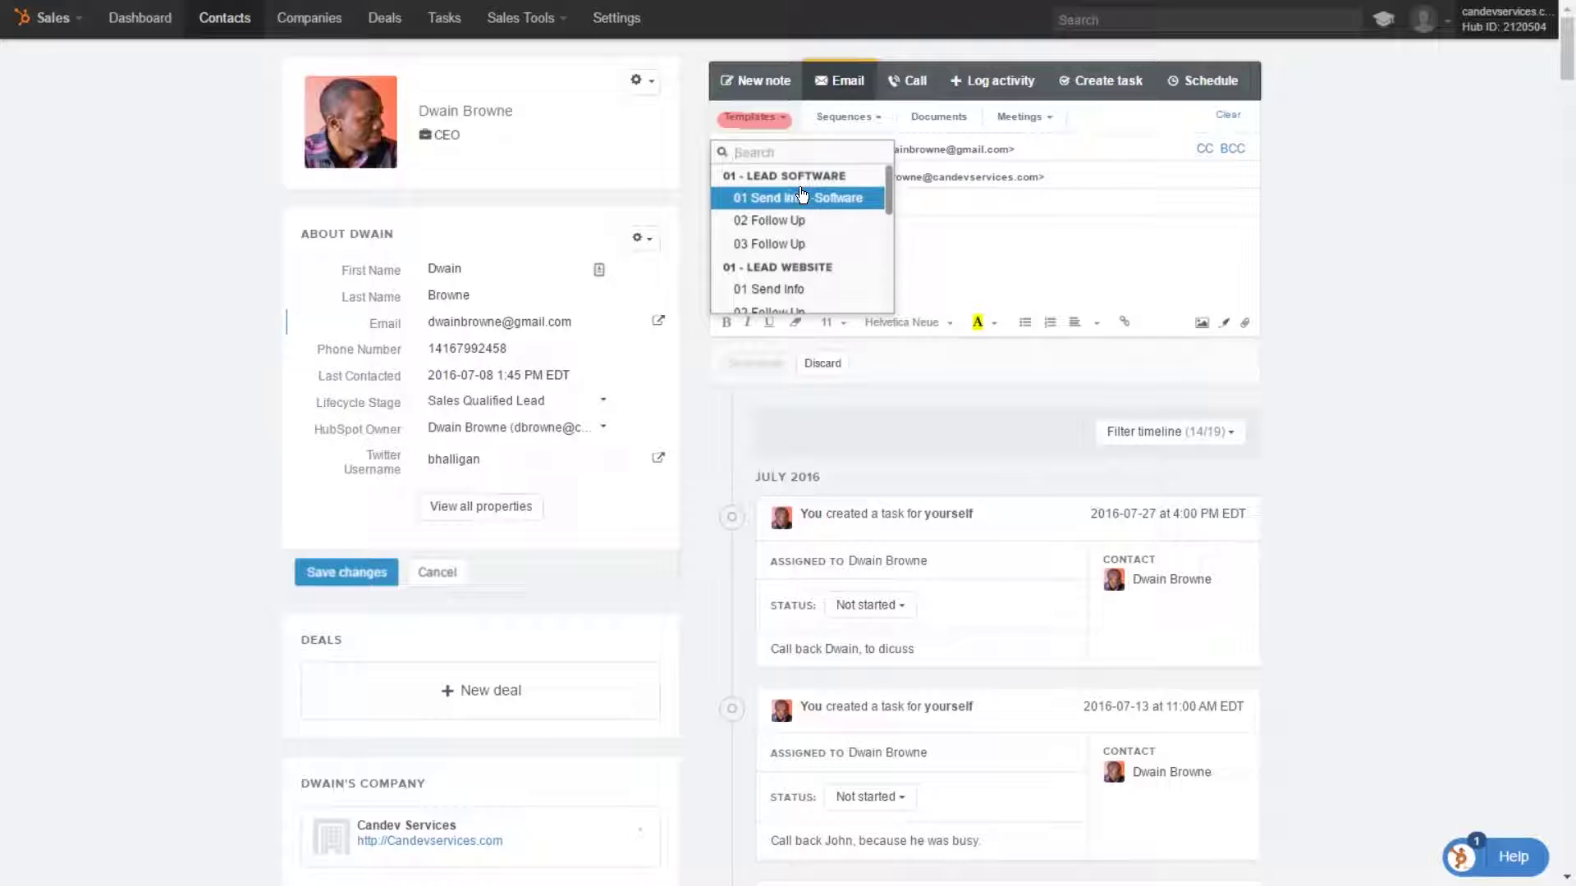
mouse_move(890, 191)
left_mouse_down()
mouse_move(895, 274)
mouse_move(886, 178)
left_mouse_up()
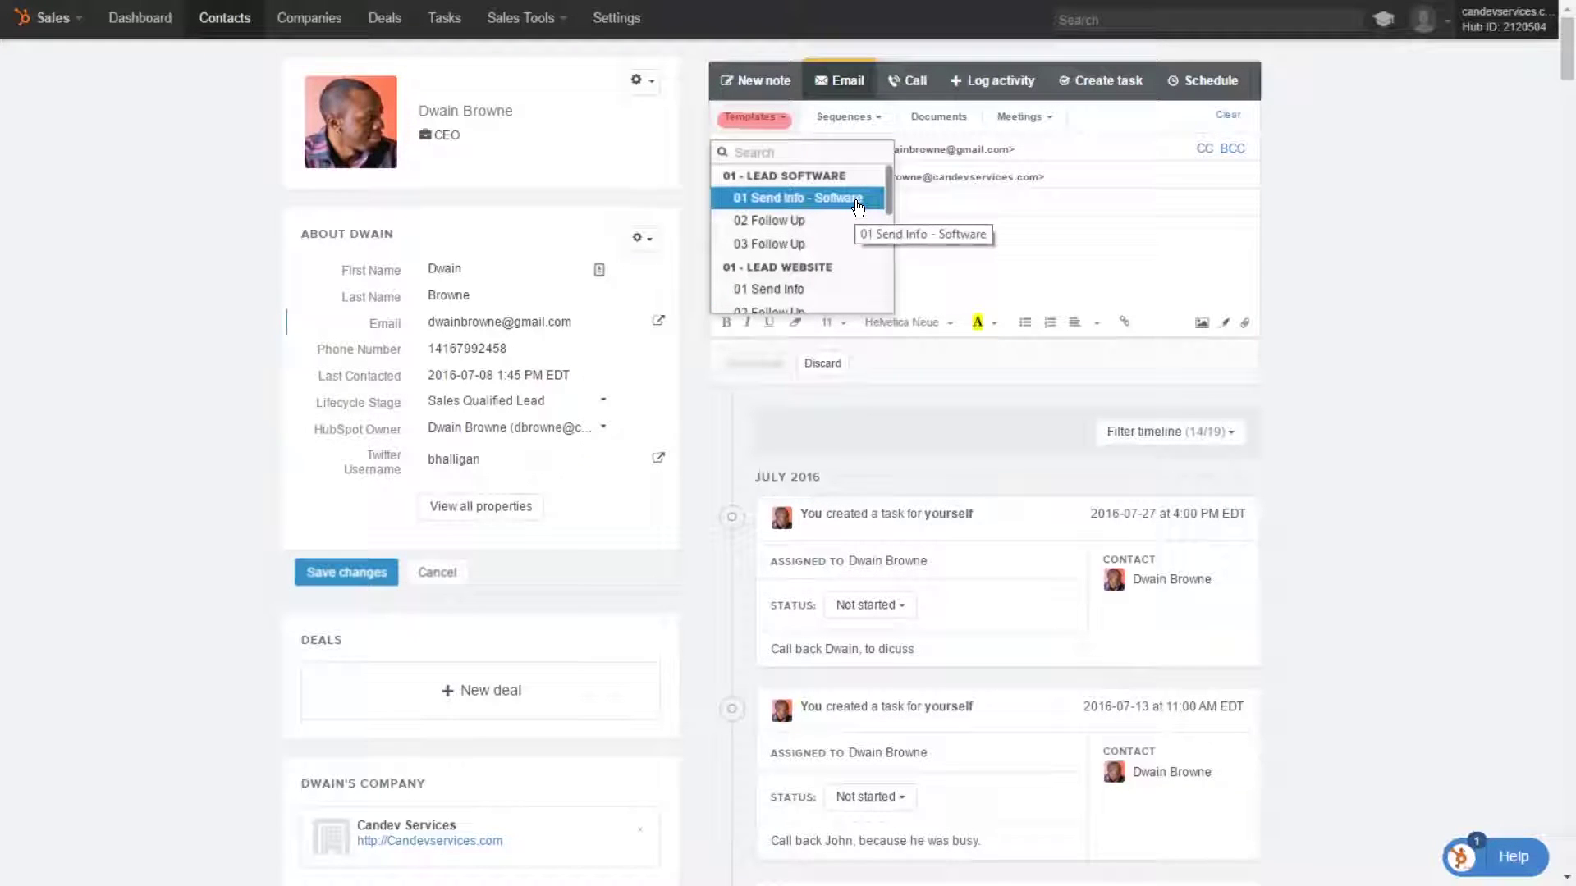
scroll(889, 216, "down", 2)
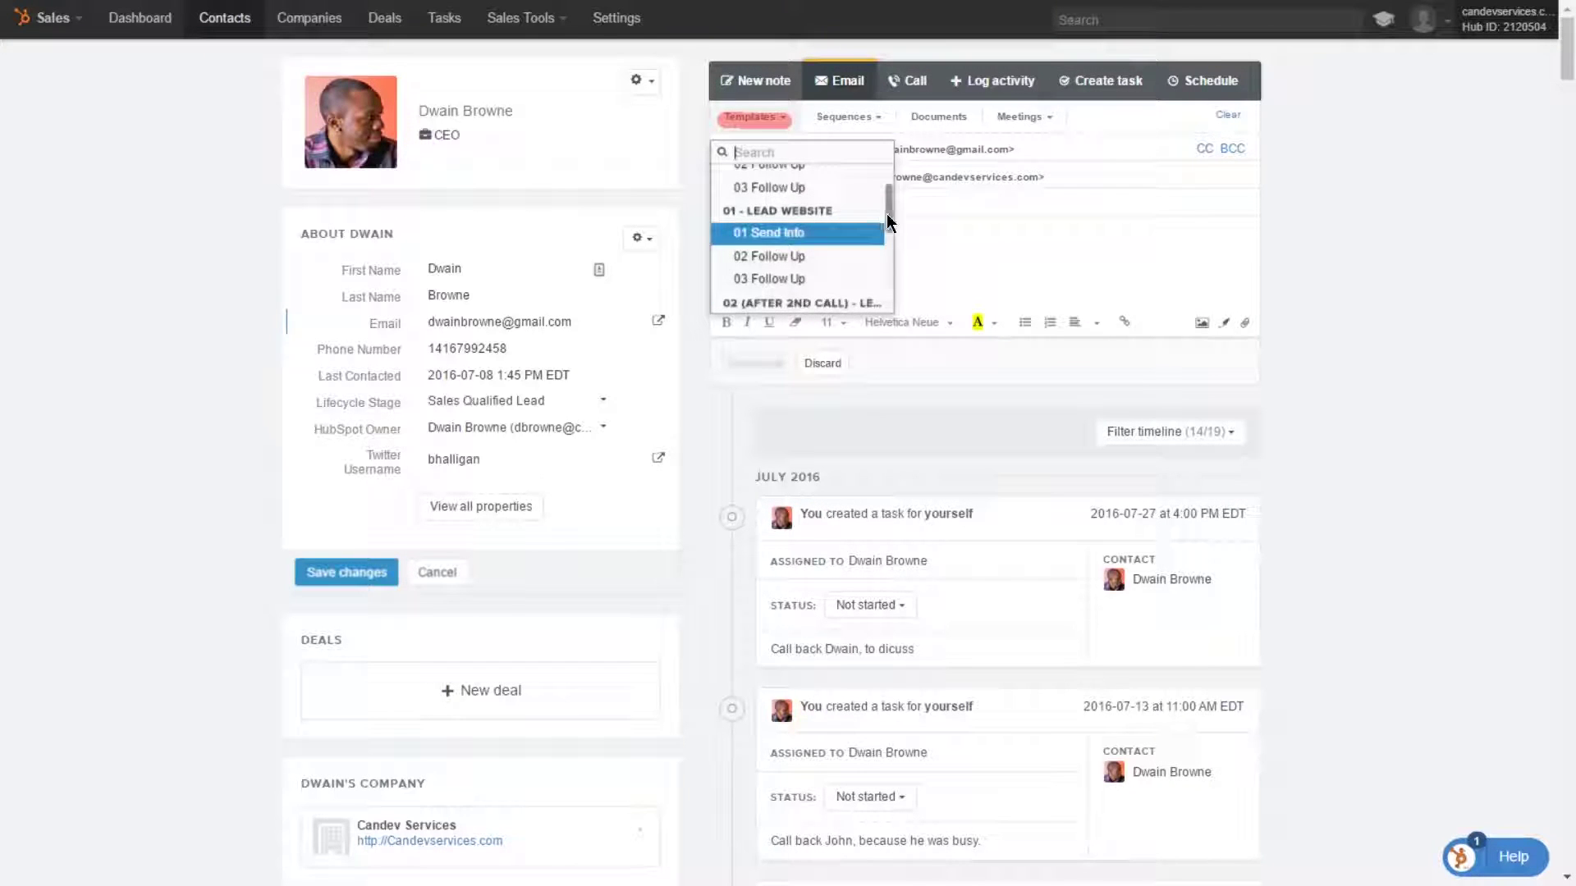
scroll(888, 215, "up", 2)
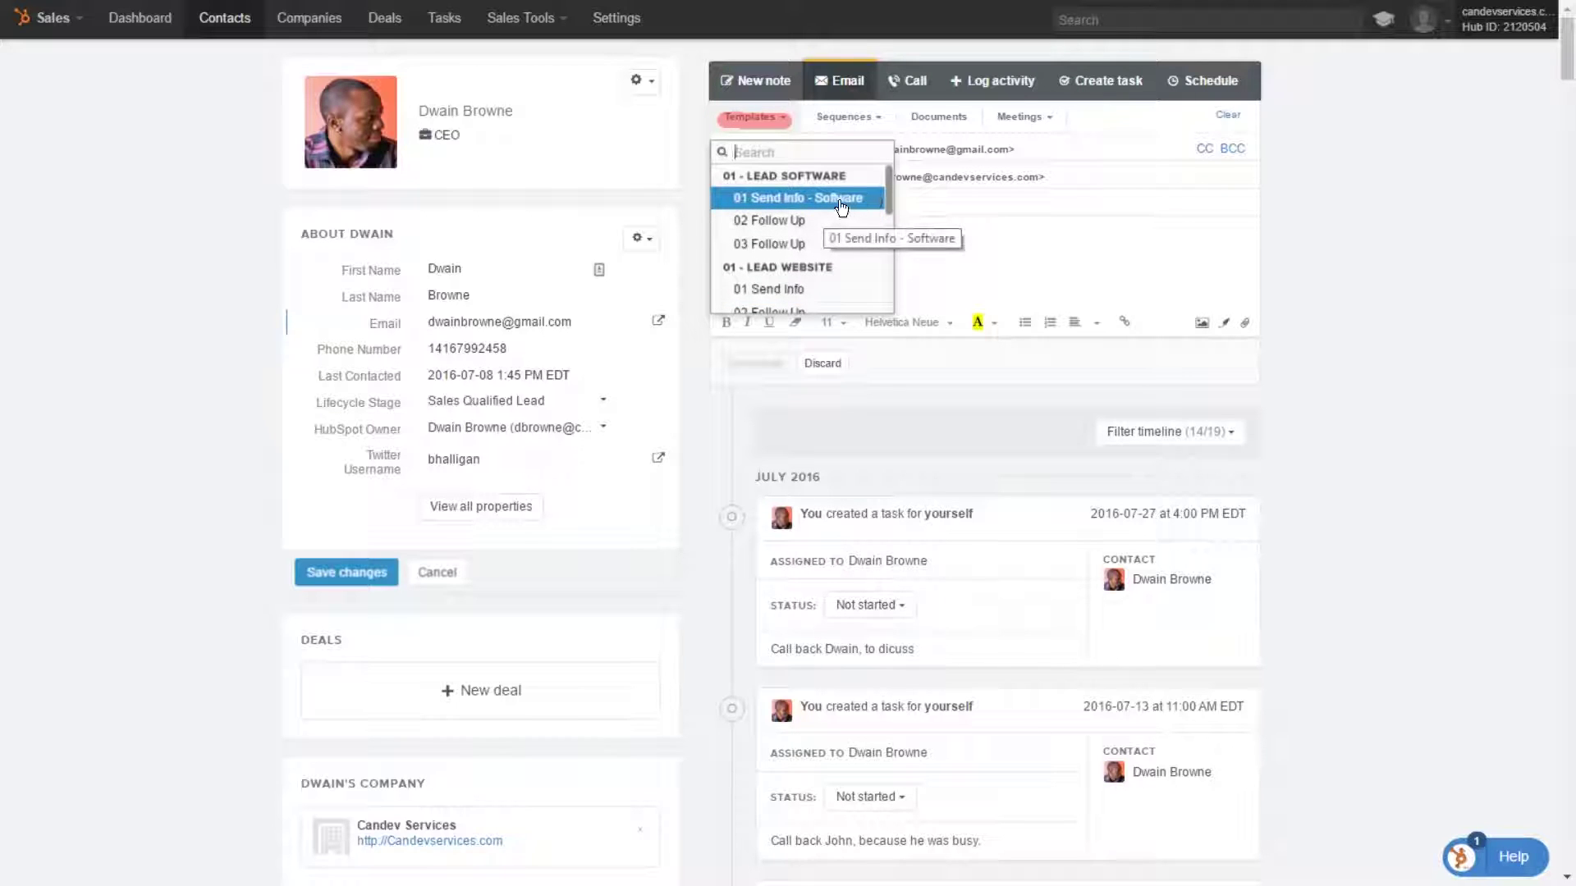
left_click(837, 203)
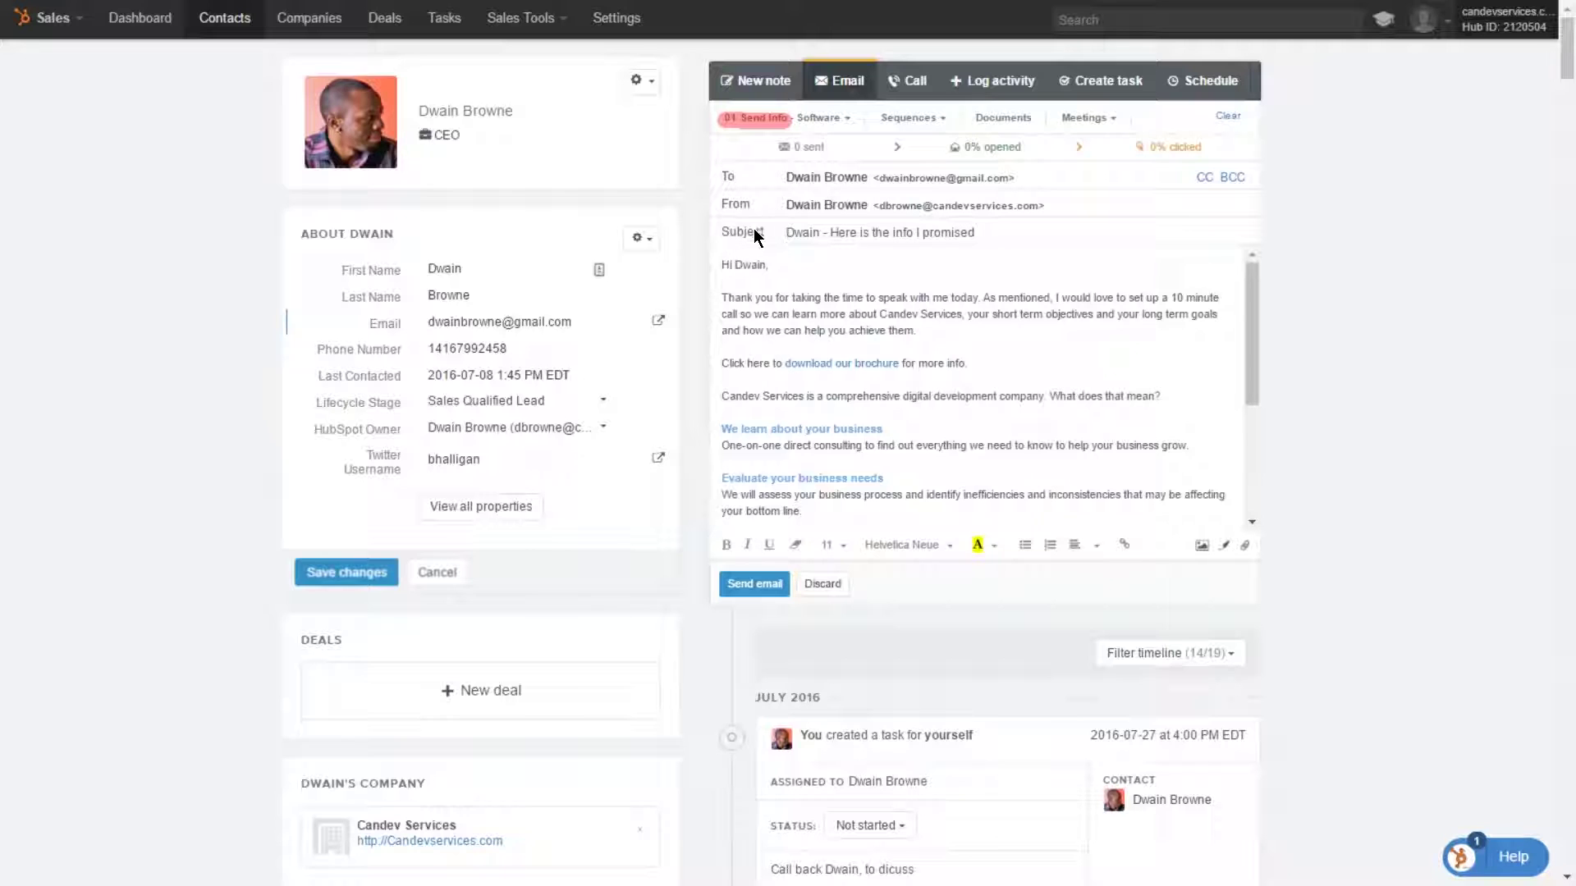
Check the contact's name in the subject and the company name in the email body against the contact's company details.
left_click_drag(823, 234, 784, 234)
left_click(984, 231)
left_click_drag(882, 313, 962, 312)
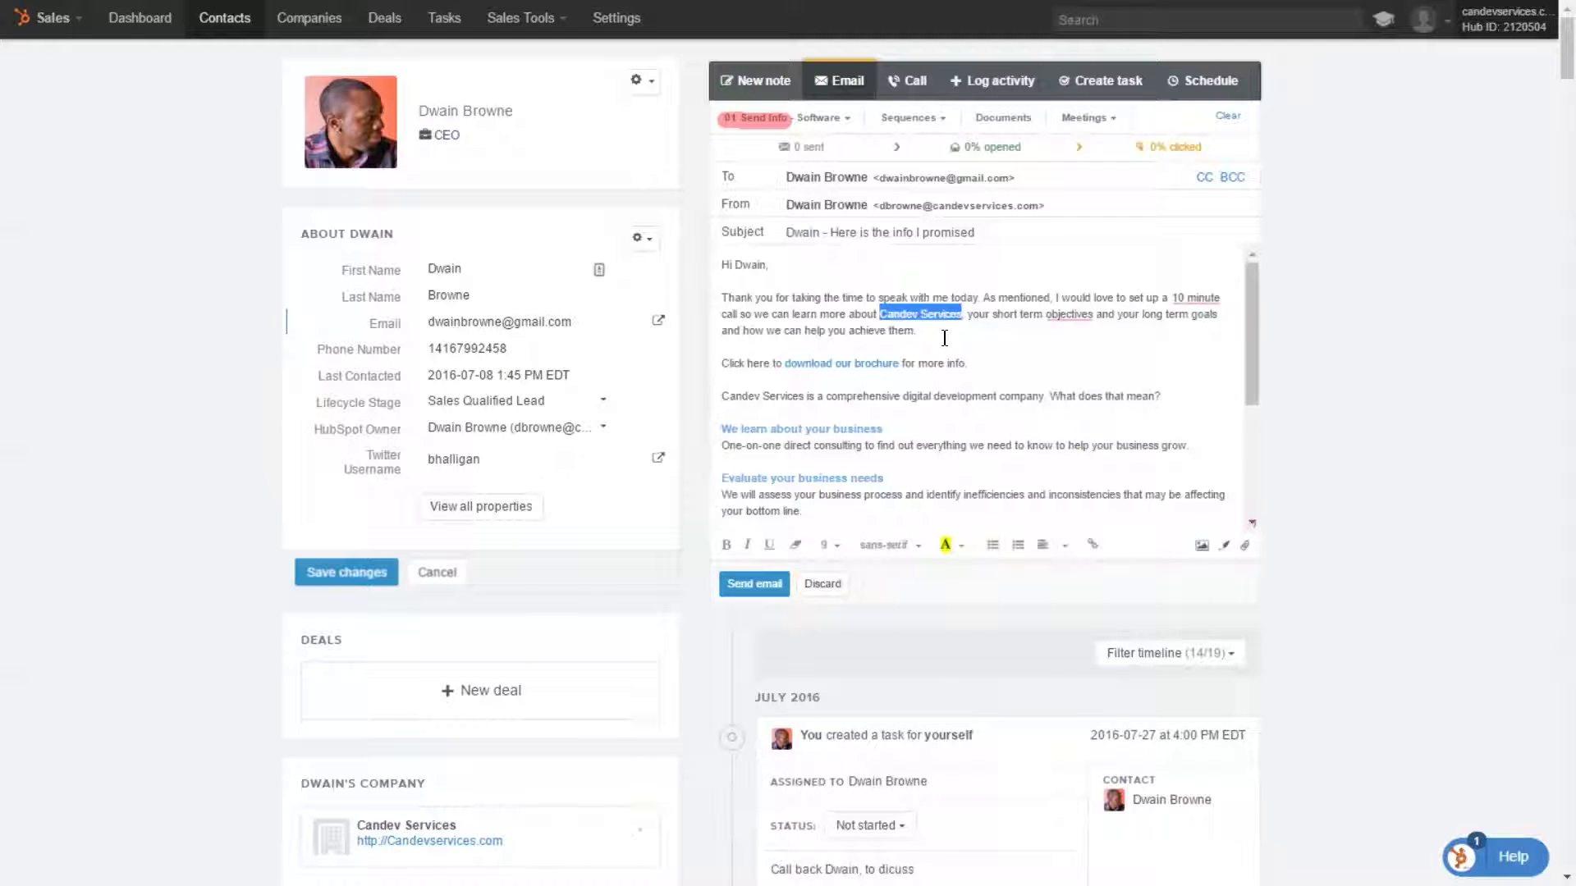
scroll(443, 534, "down", 4)
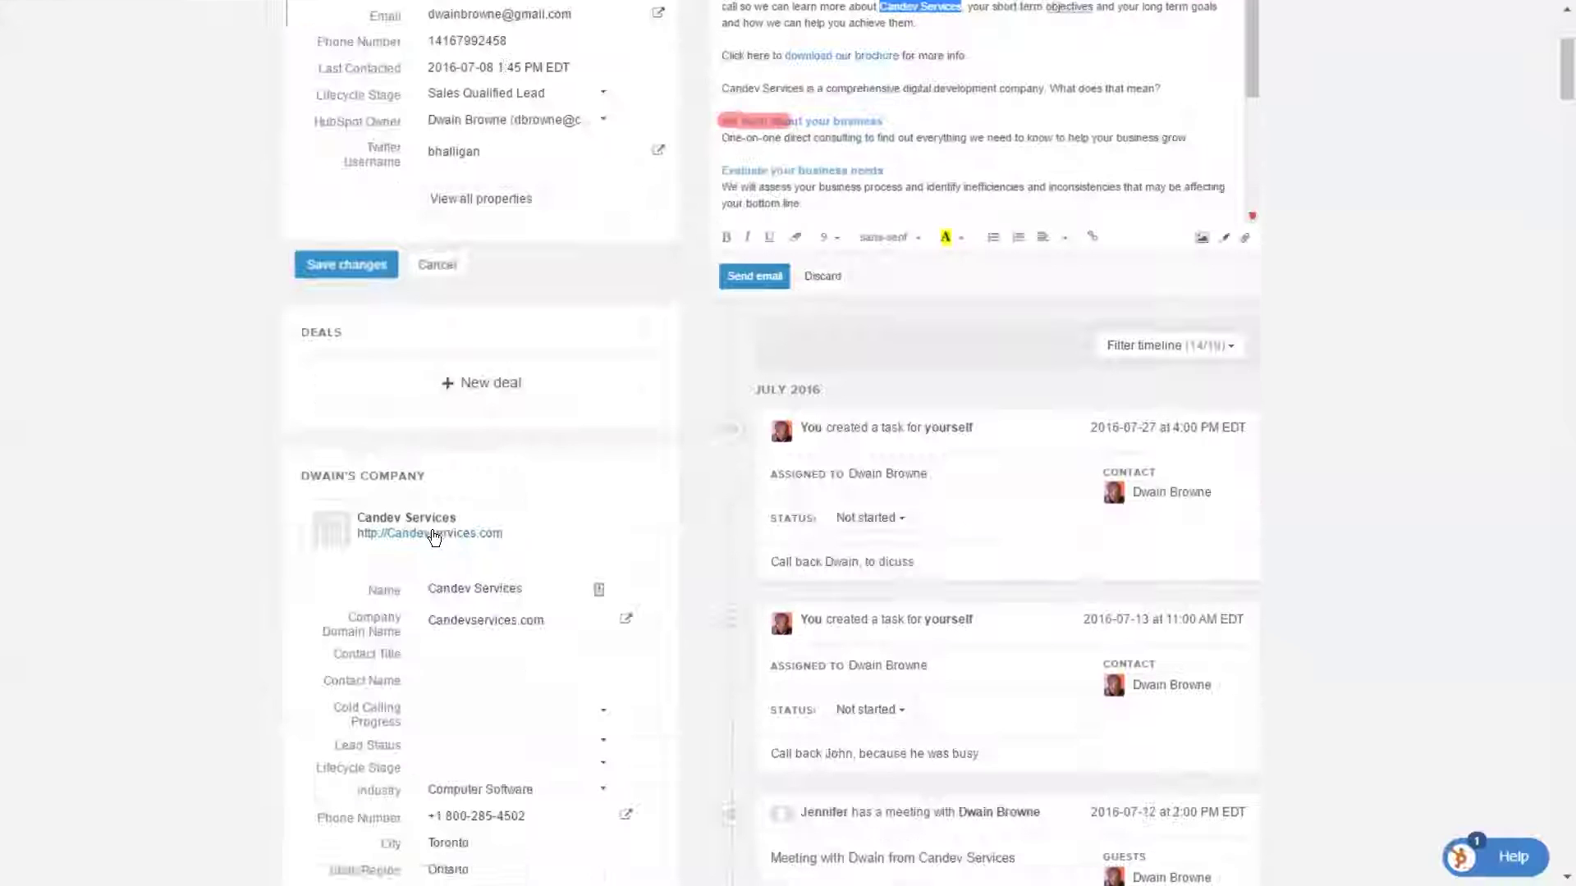
scroll(482, 532, "up", 4)
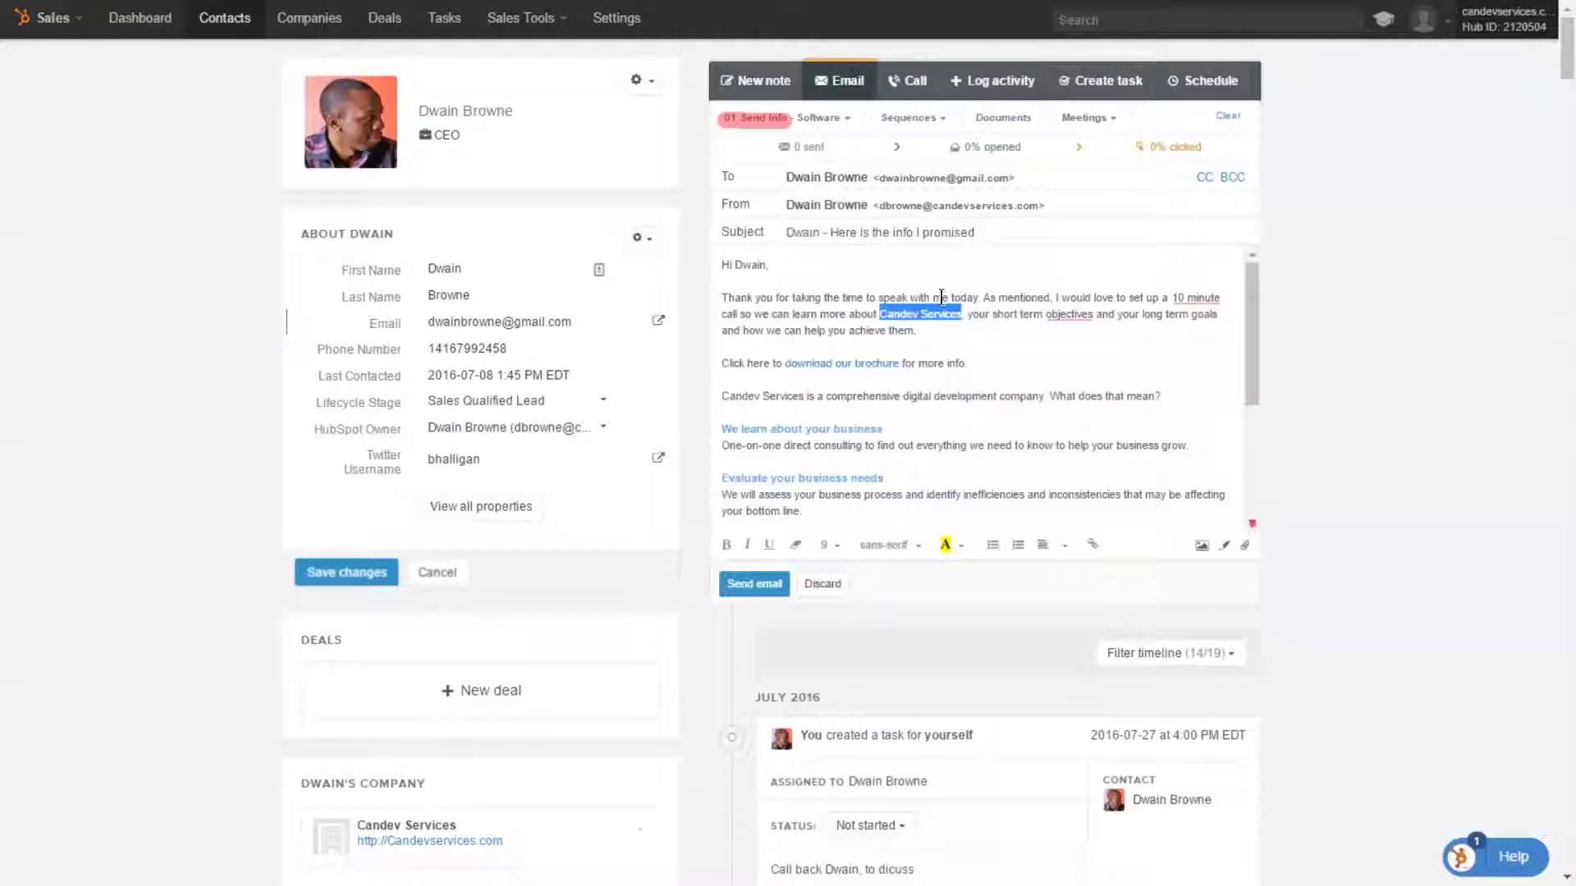
left_click(964, 316)
left_click_drag(964, 315, 885, 314)
left_click(995, 315)
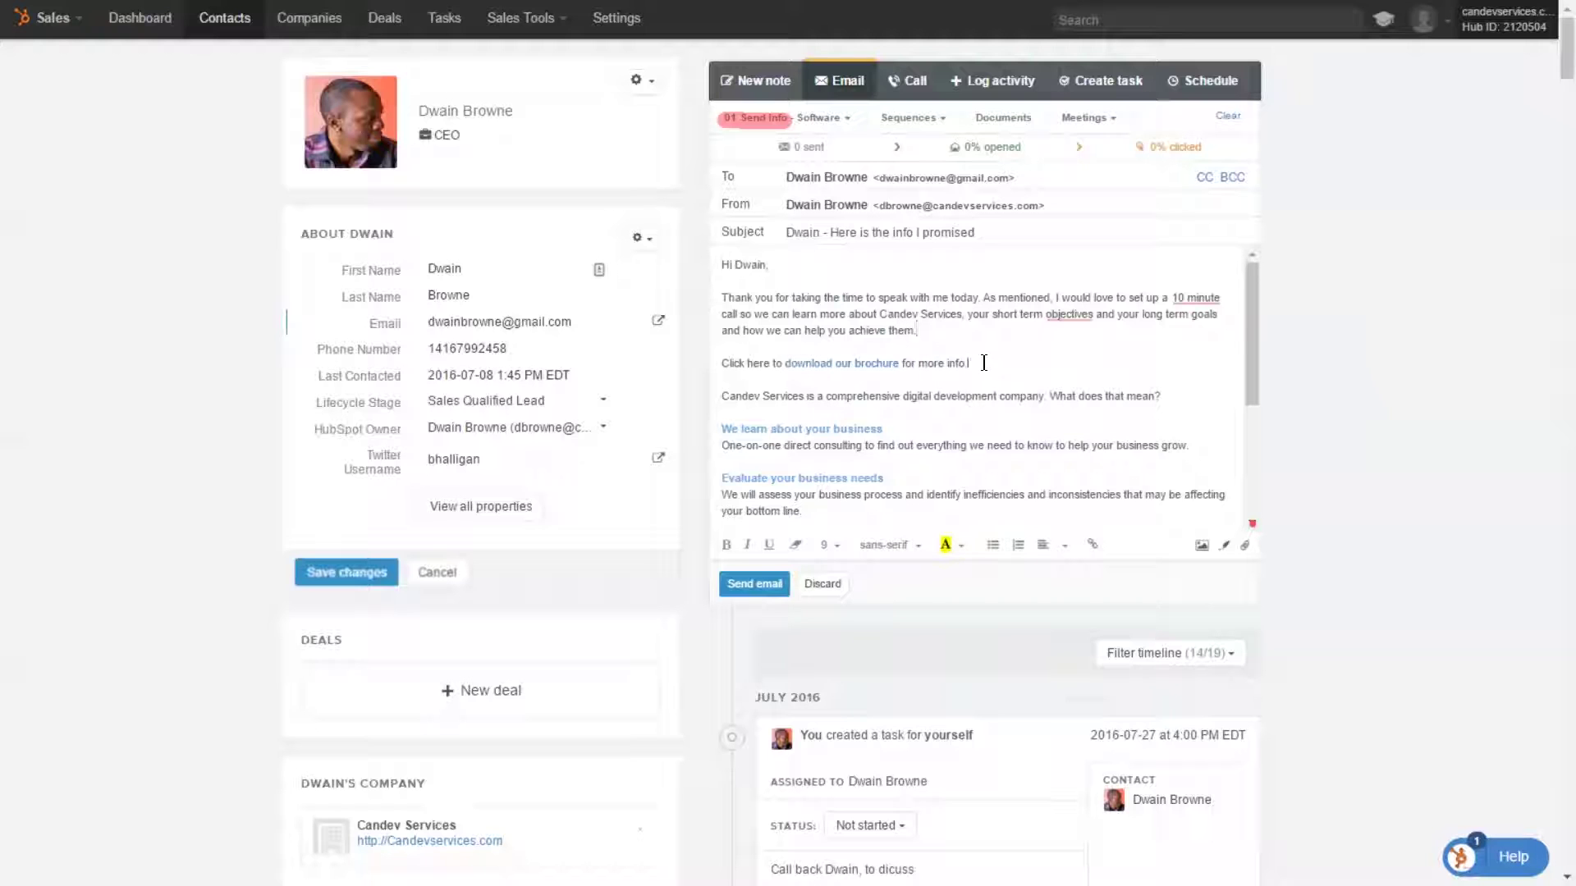
Read through the email body, including the brochure link and closing, and check the template's opened and clicked rates.
left_click_drag(984, 362, 701, 258)
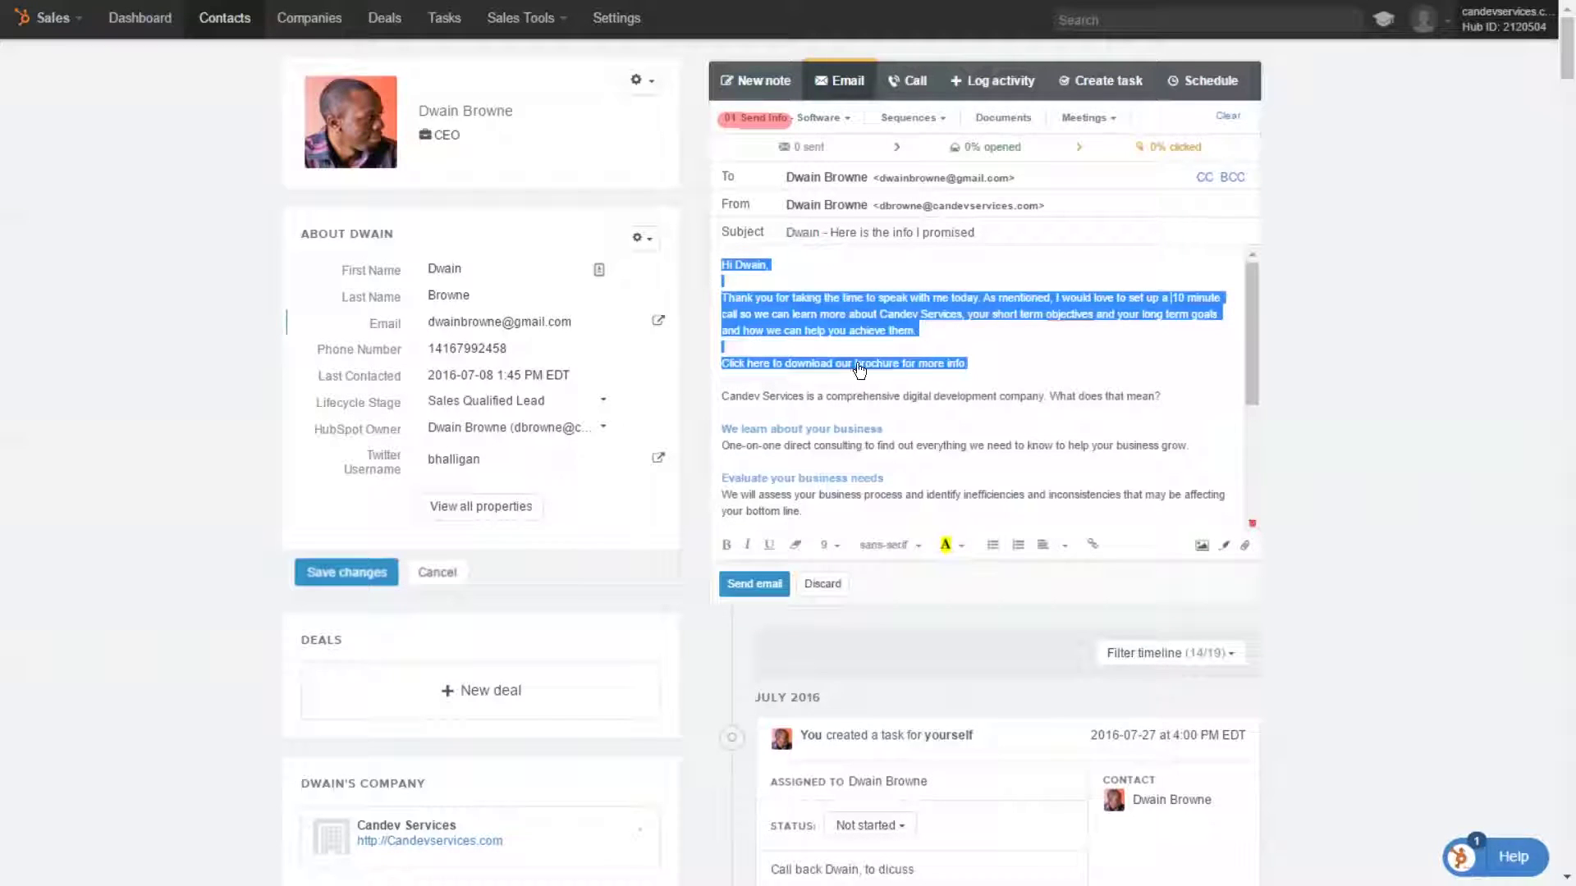
left_click(977, 365)
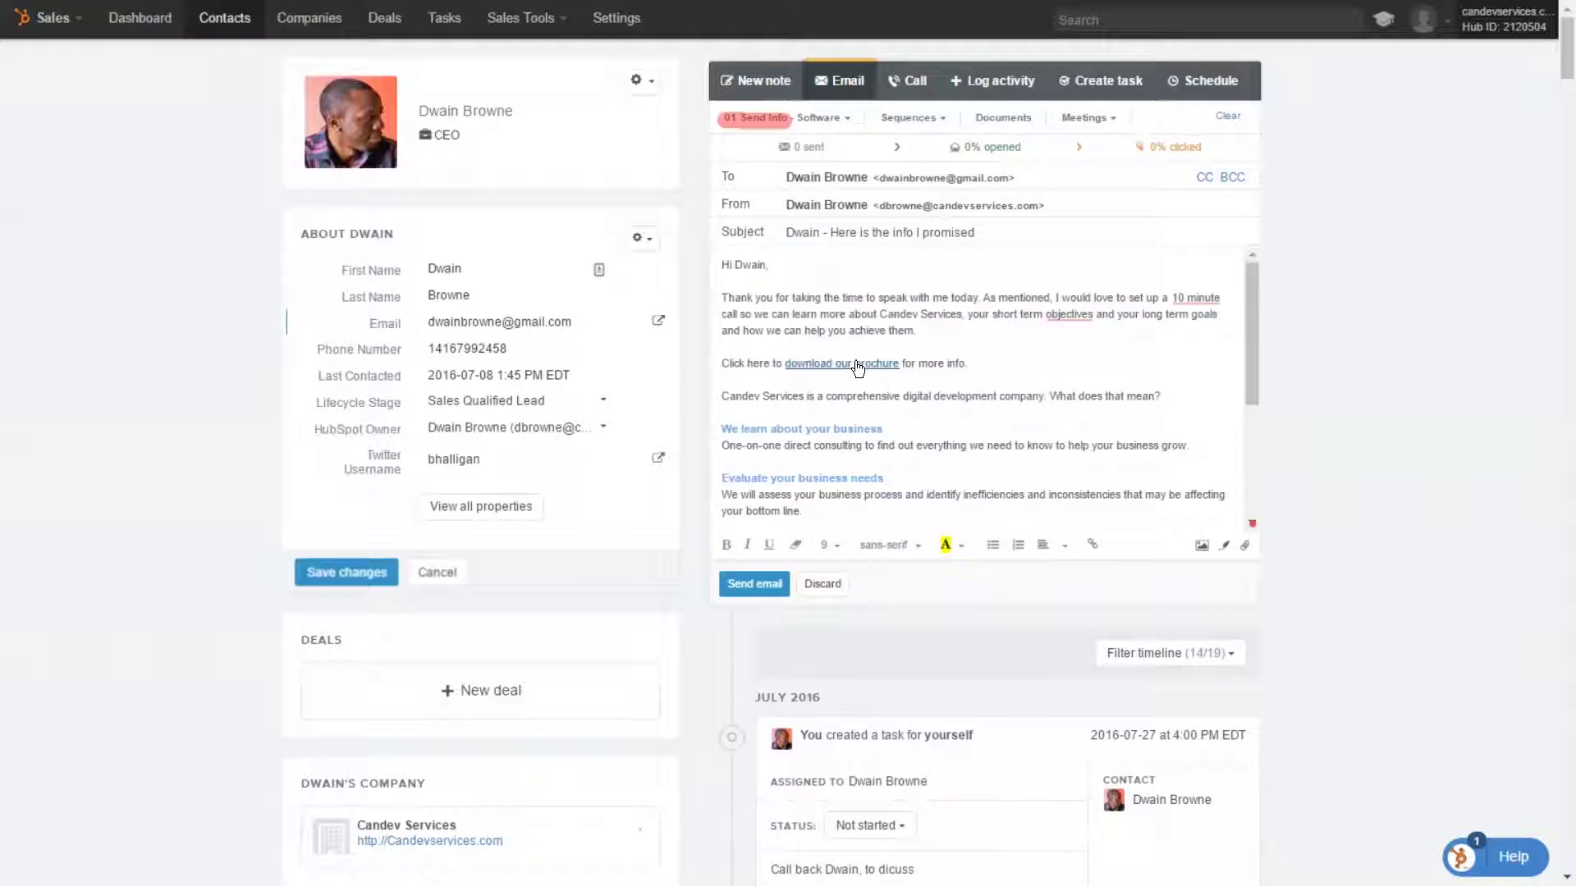
scroll(856, 365, "down", 2)
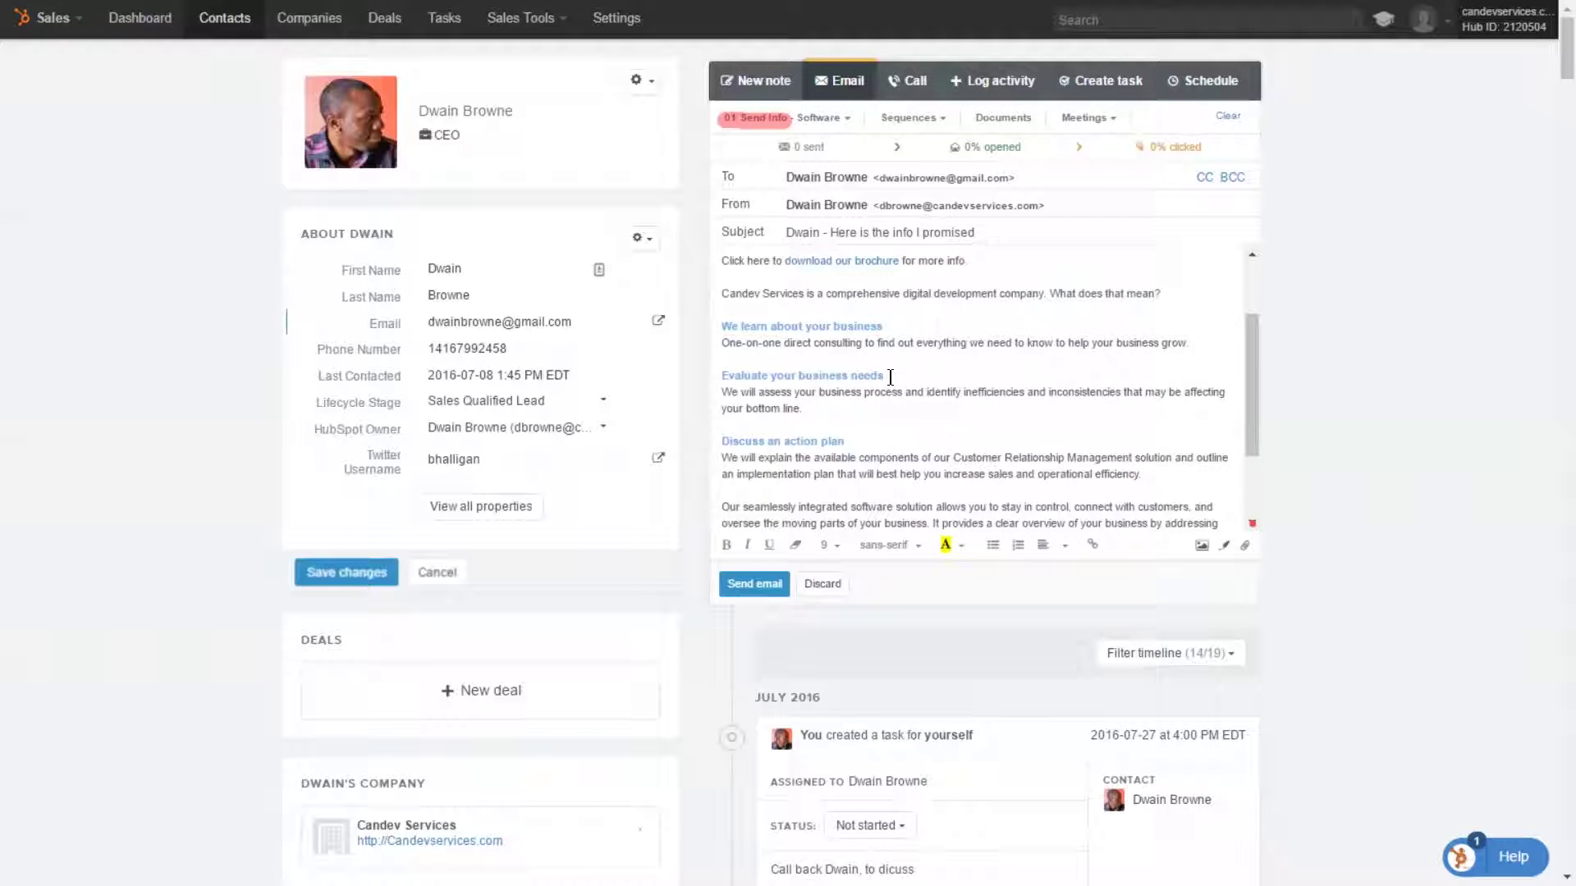
scroll(837, 361, "down", 2)
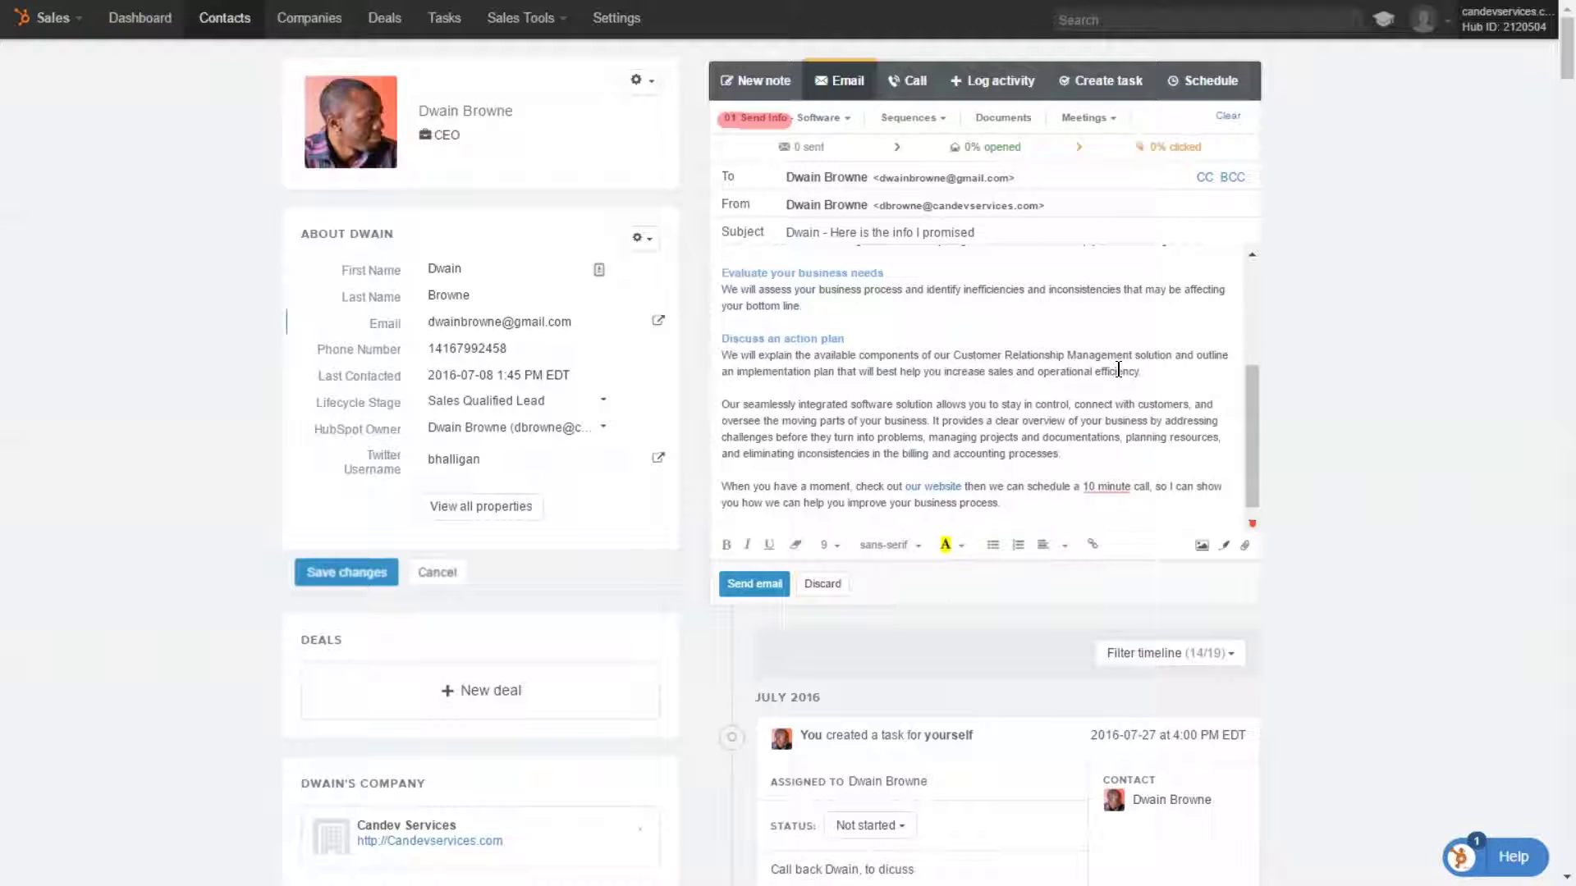
scroll(805, 429, "down", 1)
scroll(776, 407, "down", 2)
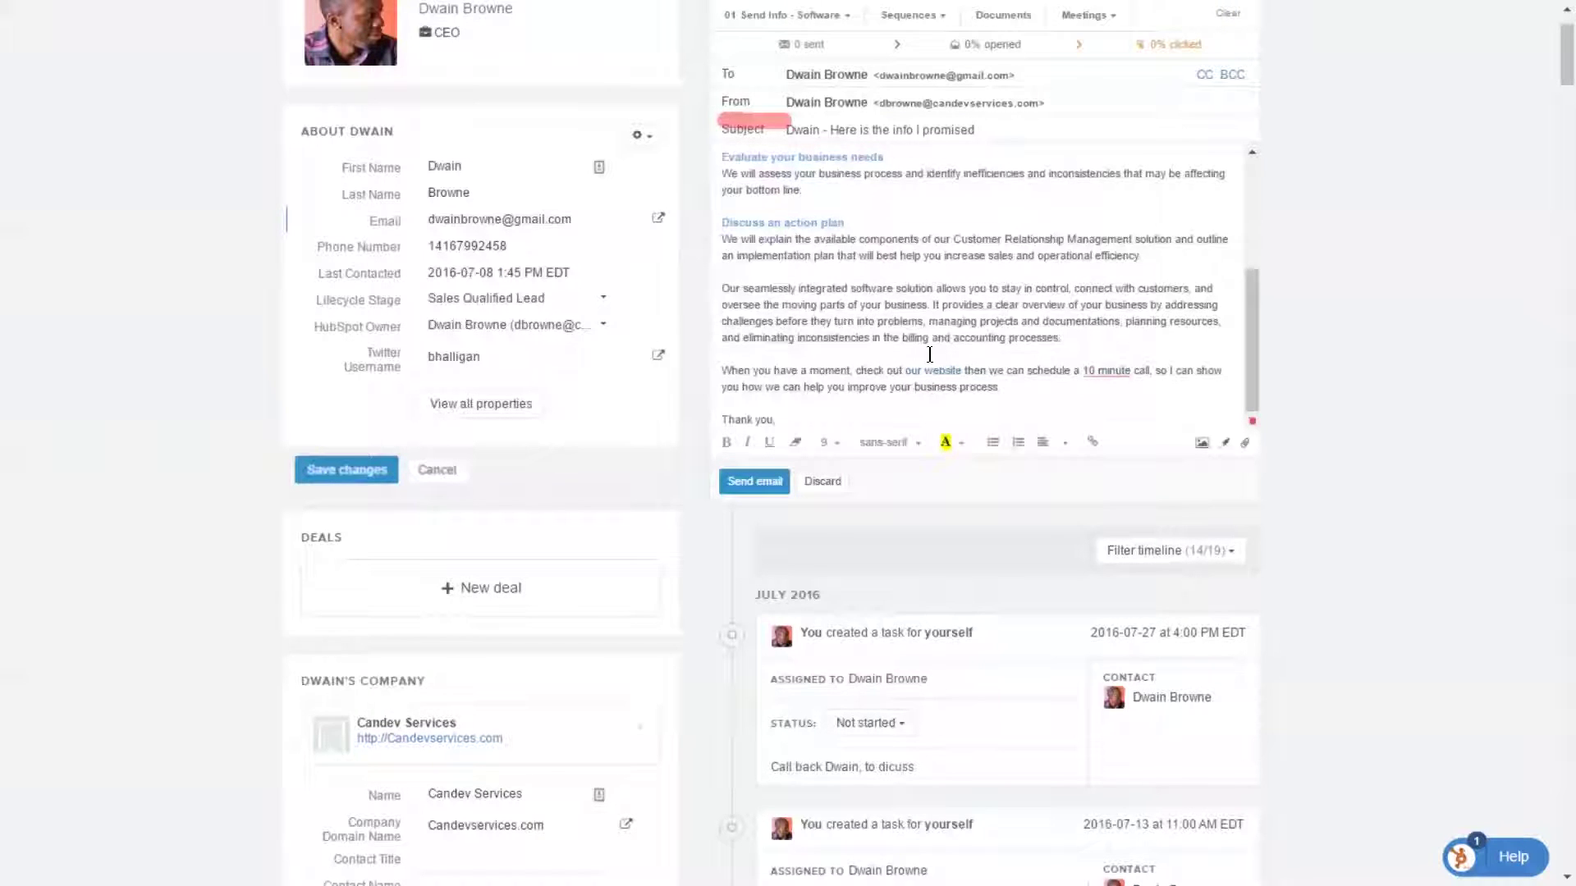
scroll(929, 354, "up", 8)
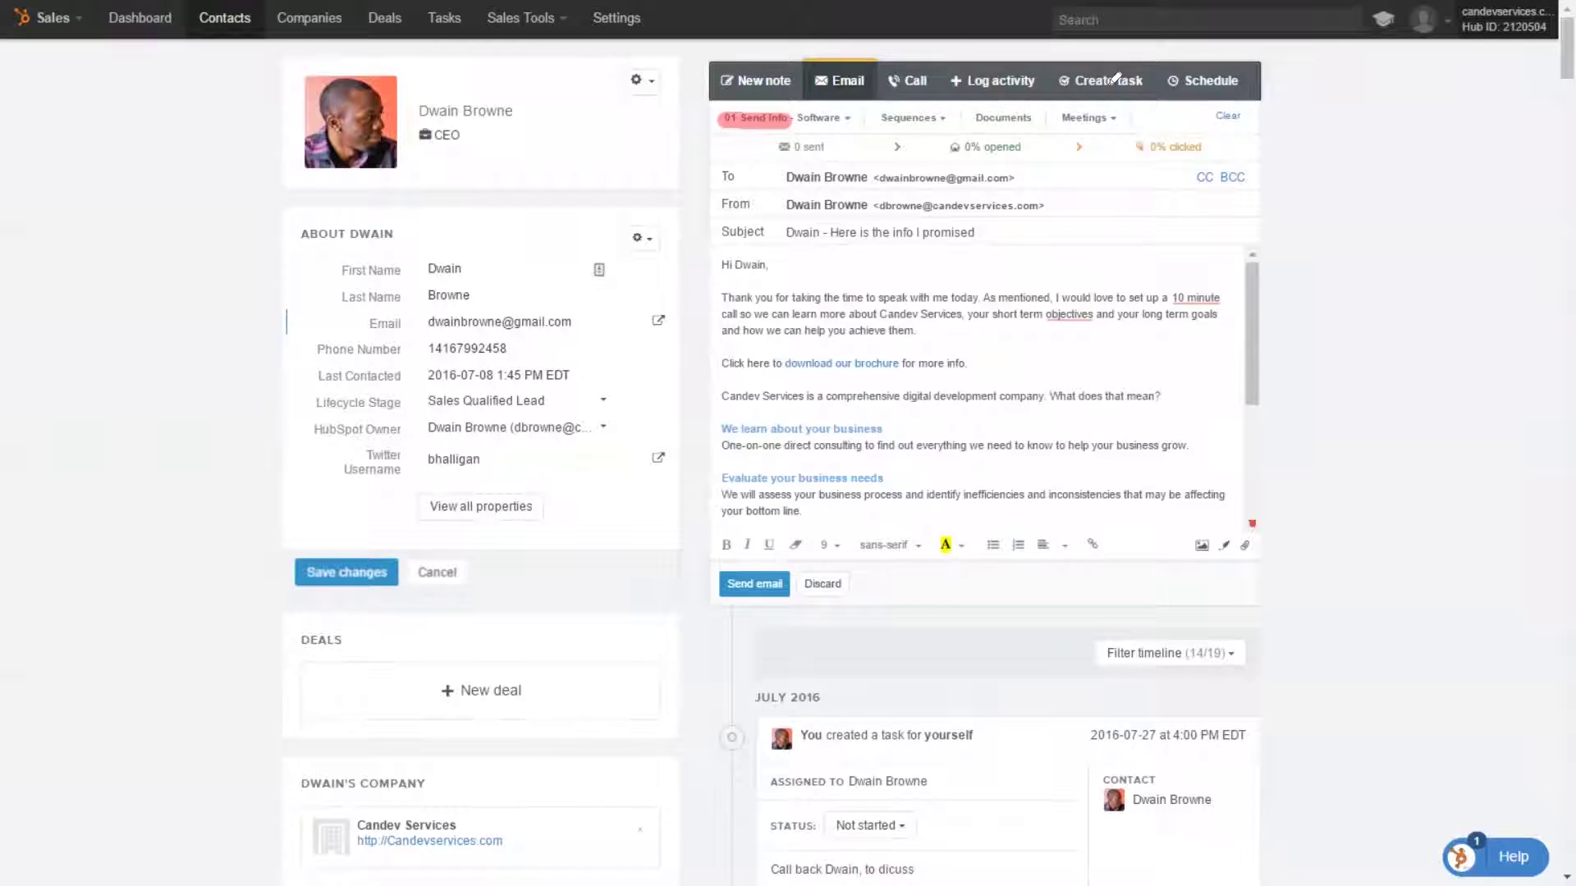
left_click_drag(1131, 147, 1205, 142)
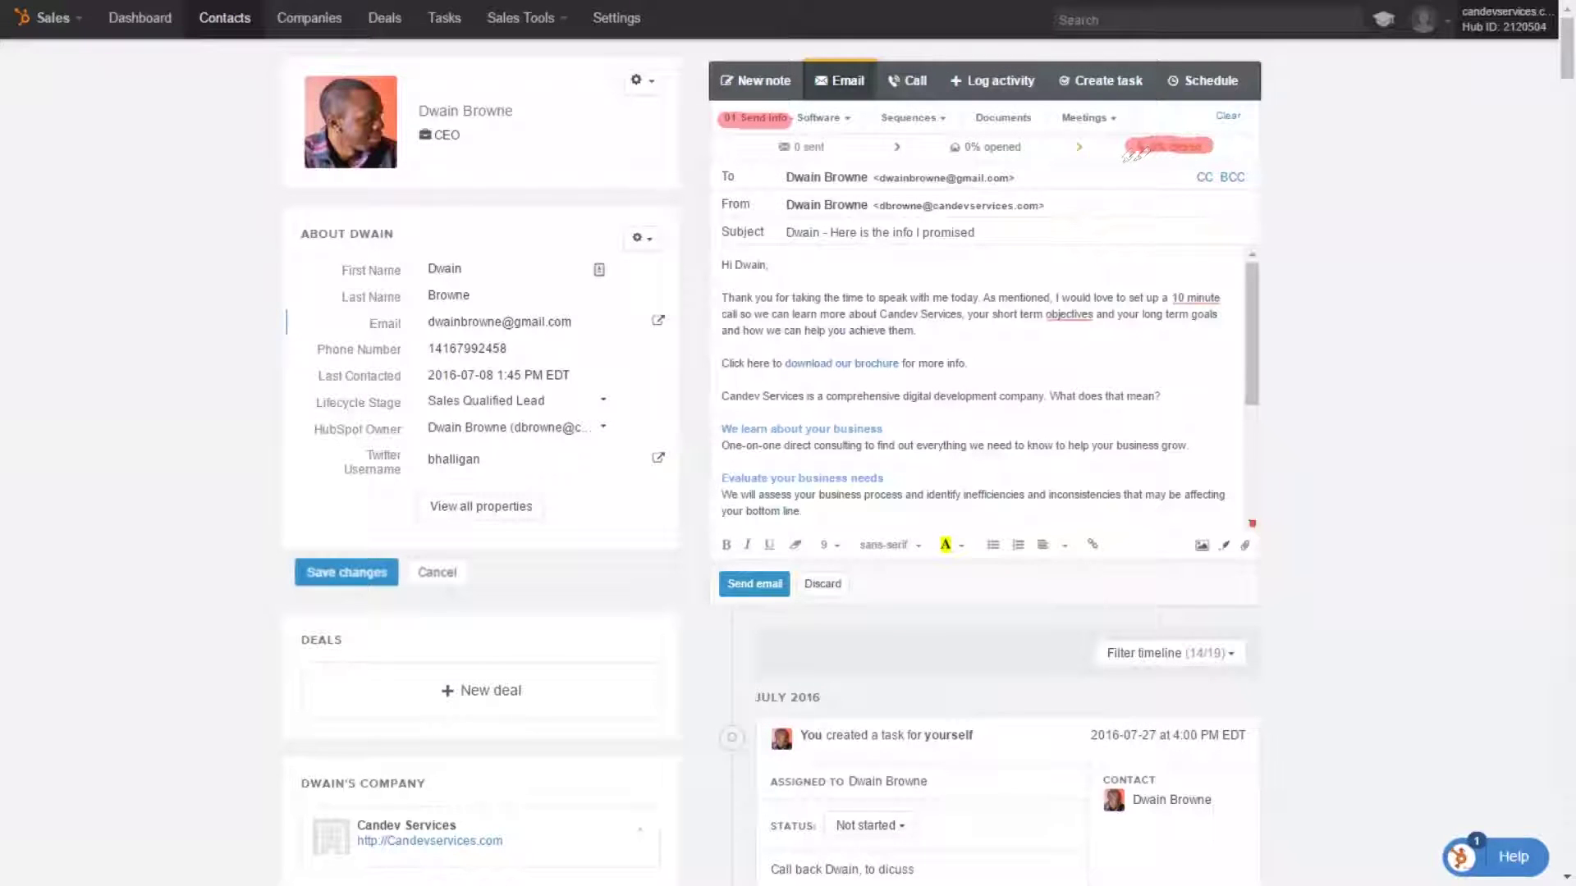
left_click_drag(938, 149, 1025, 147)
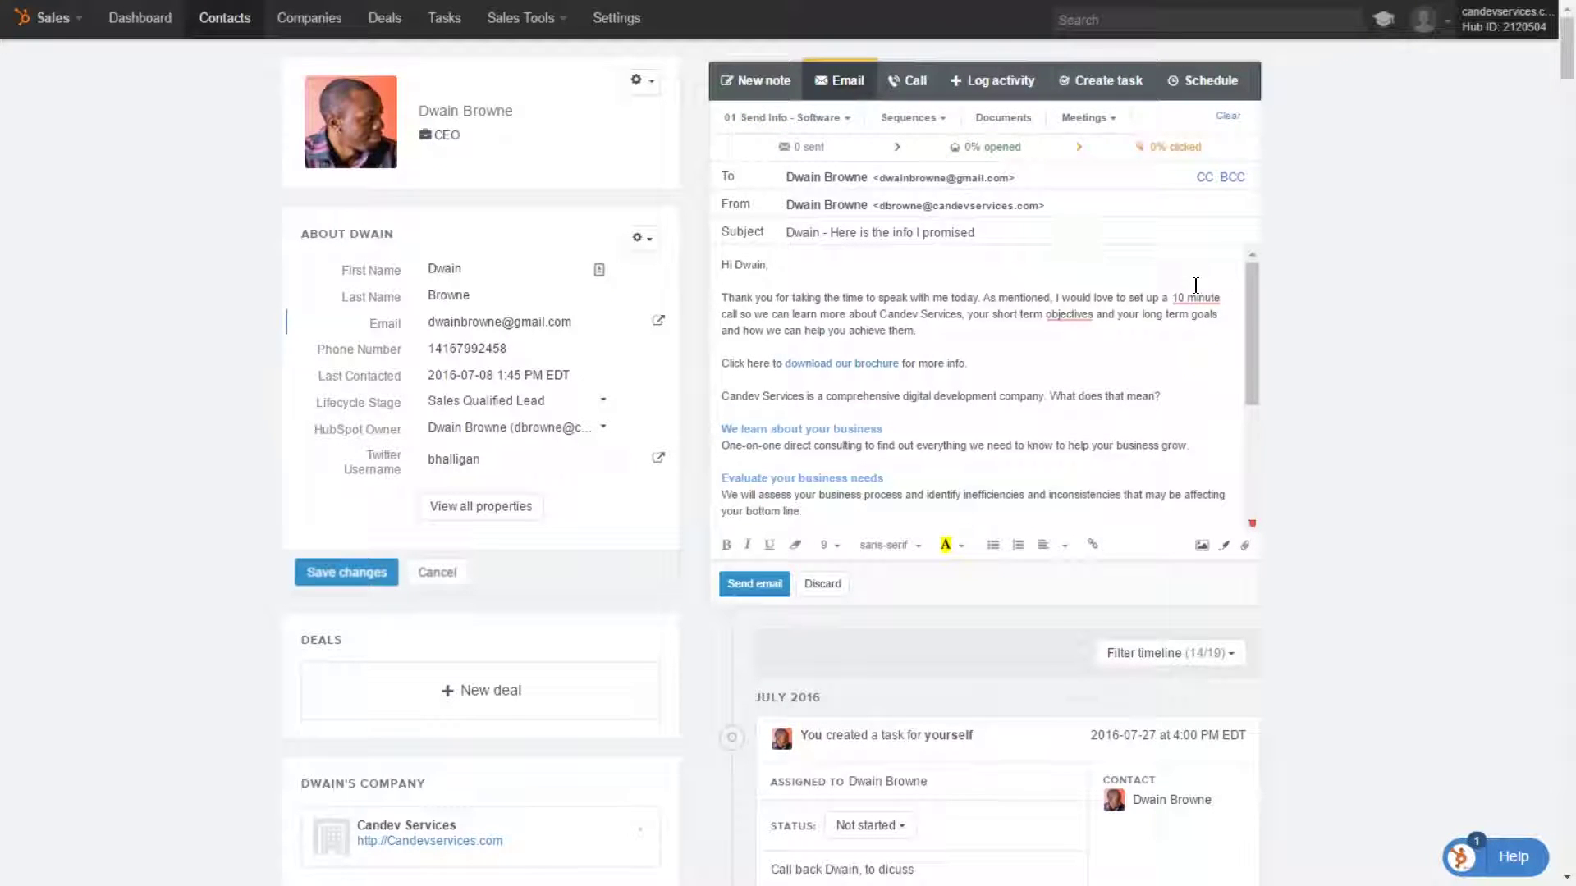
Add "I know you were busy, but i'm glade we made contact." before "Thank you for taking the time" and send the email.
scroll(1235, 292, "down", 3)
scroll(1235, 293, "up", 3)
type("I ")
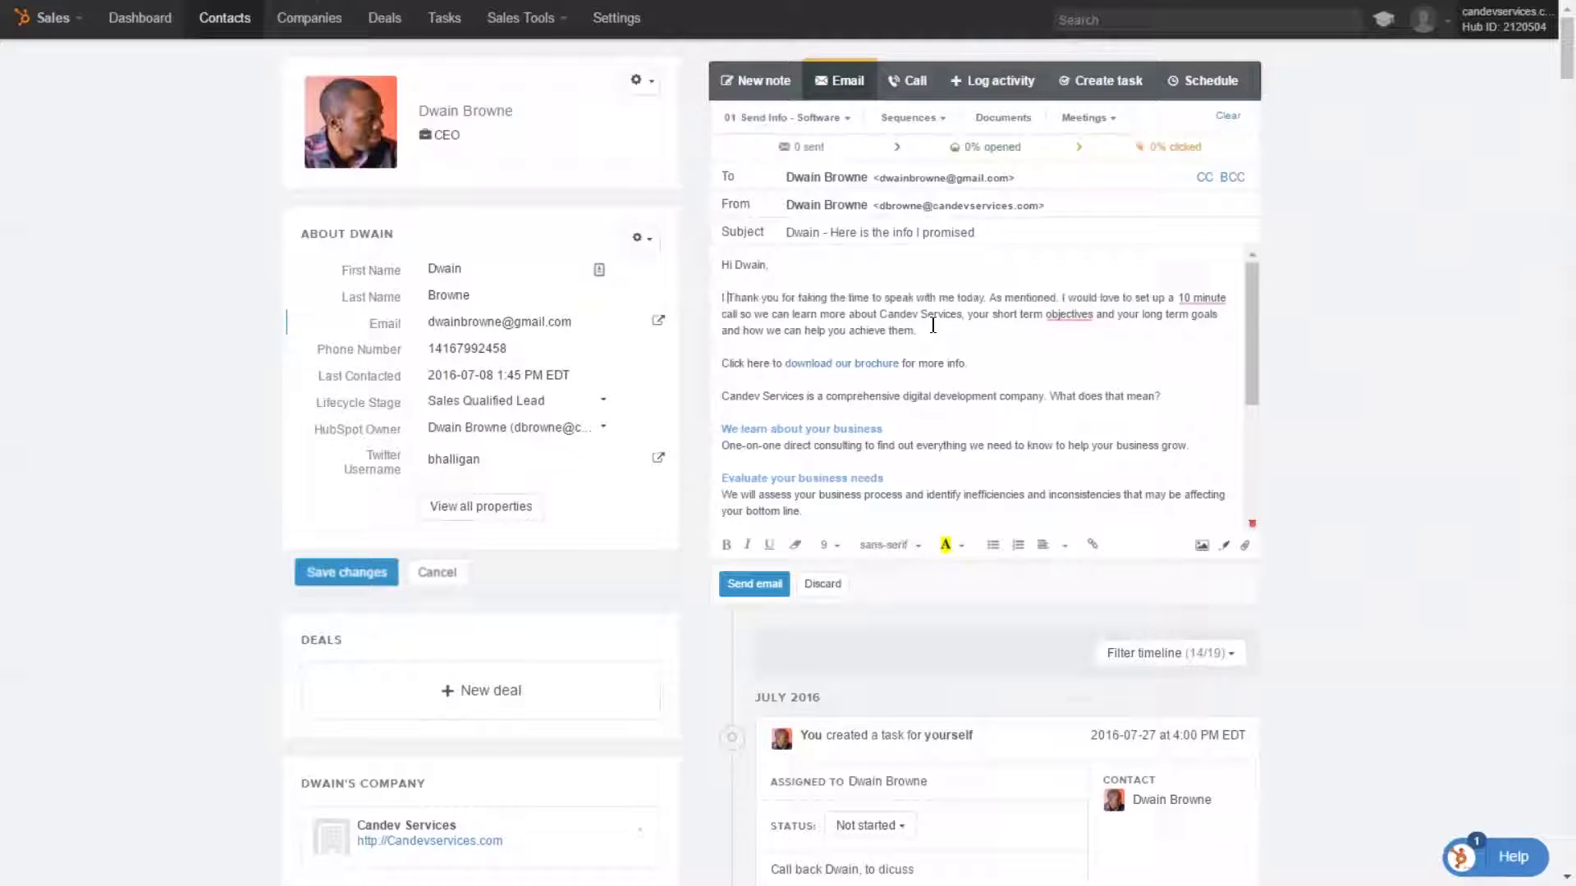
type("know you wer")
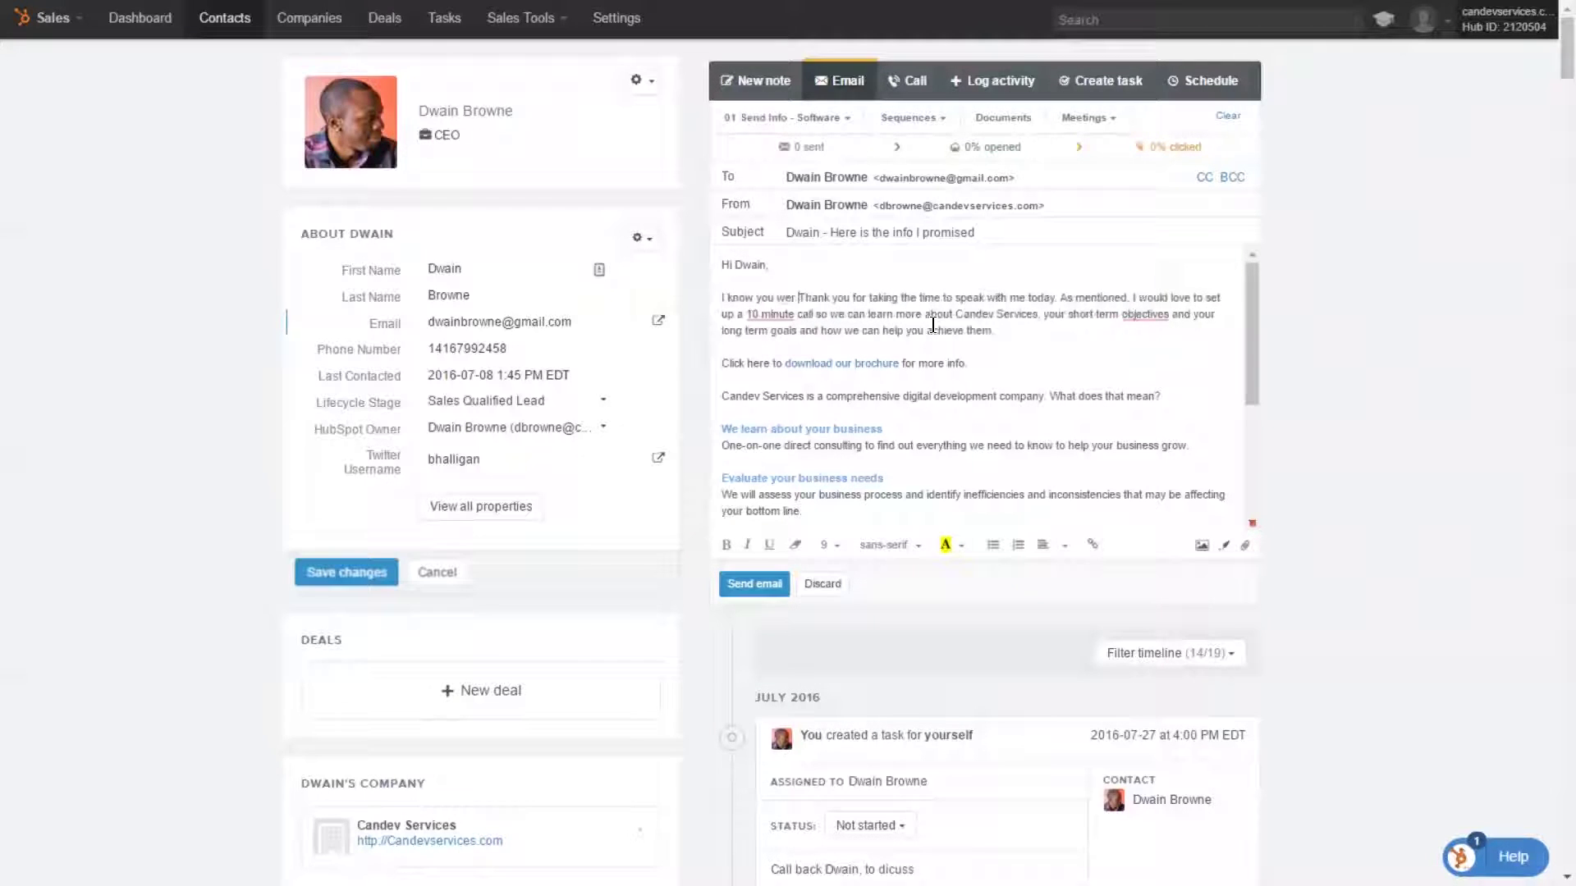
type("e busy, but i'm")
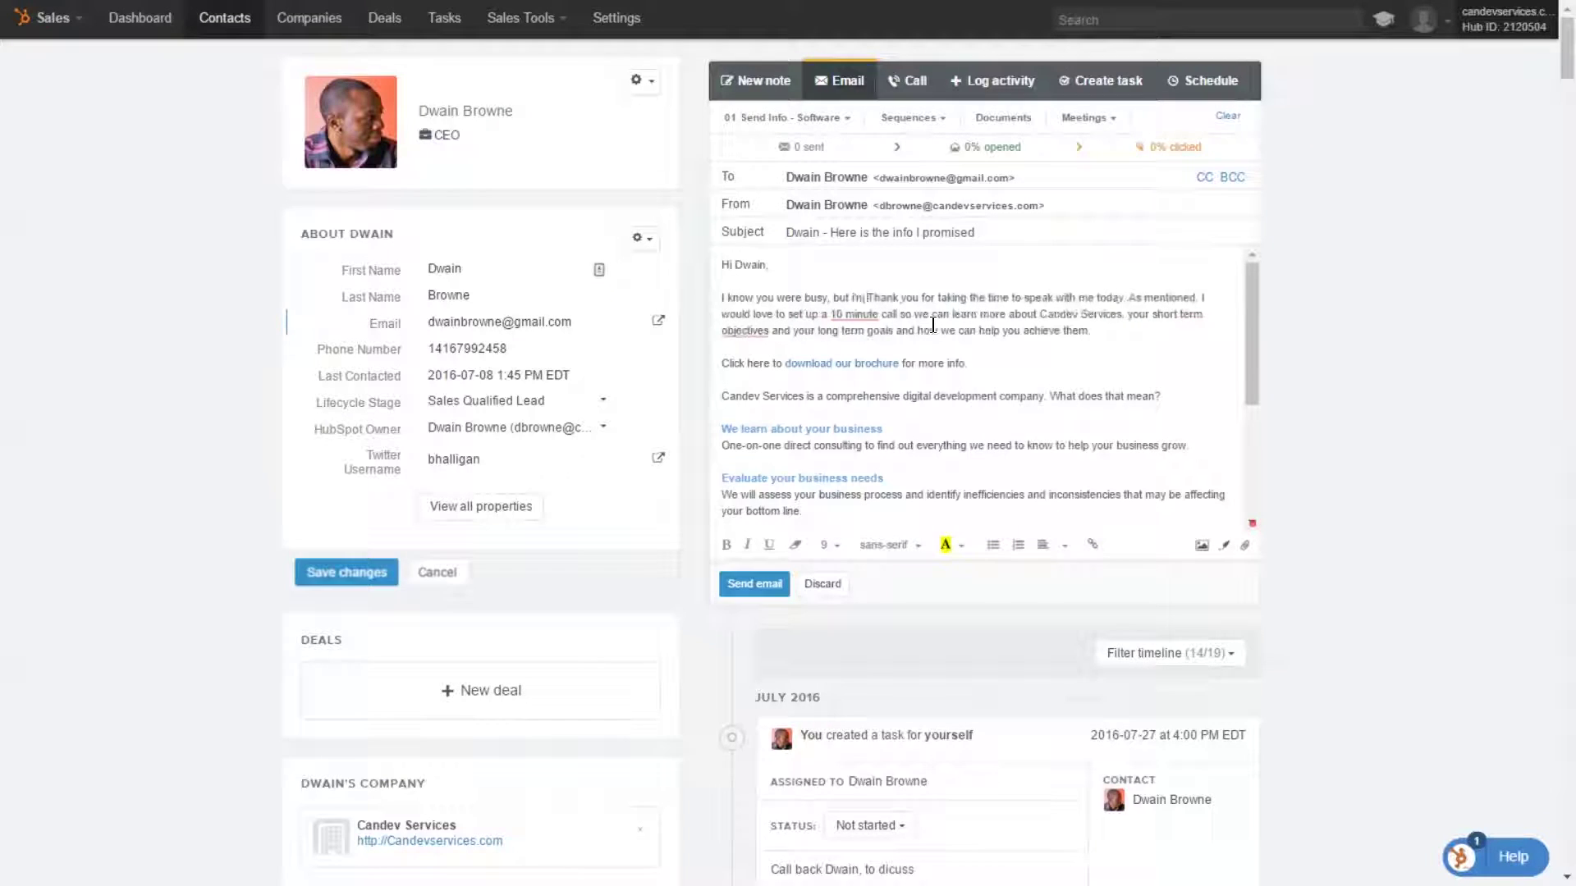
type(" gade we made conta")
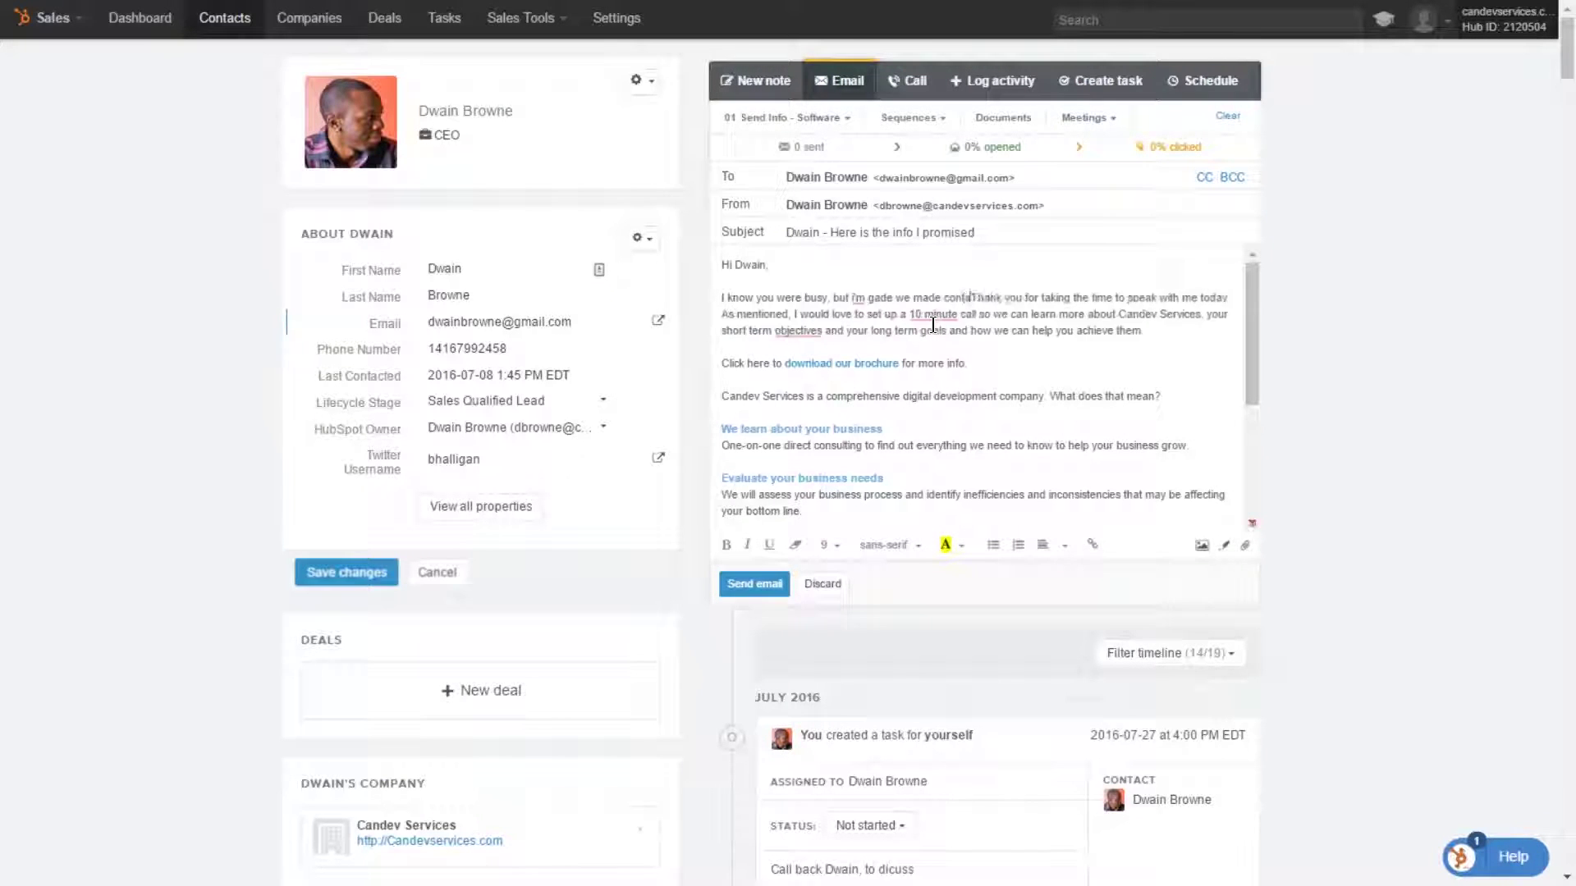
type("ct.")
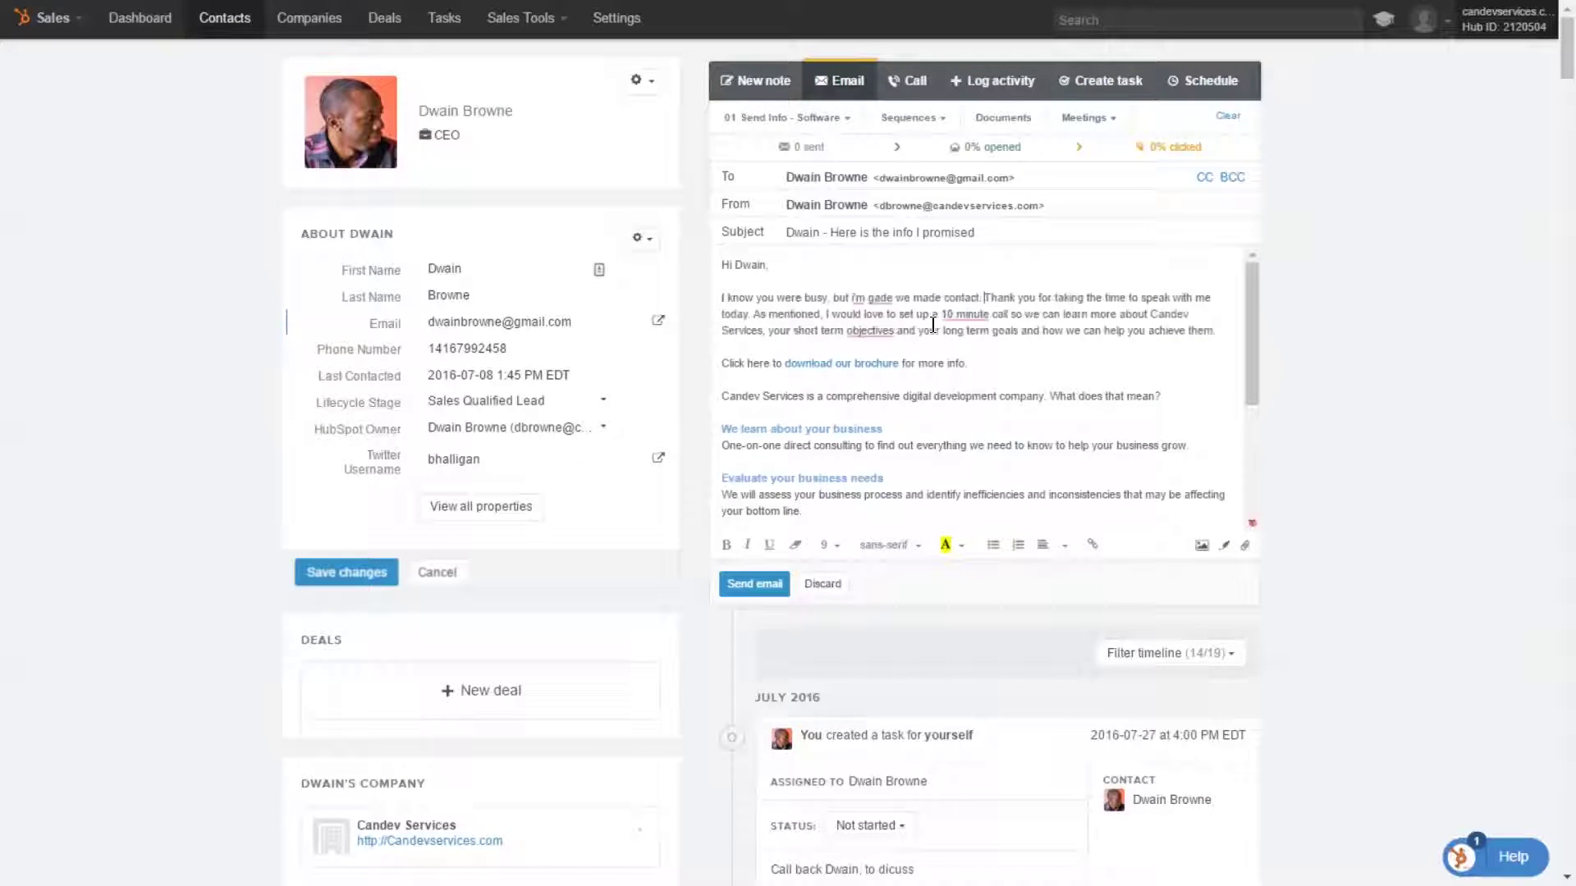
left_click(873, 298)
type("l")
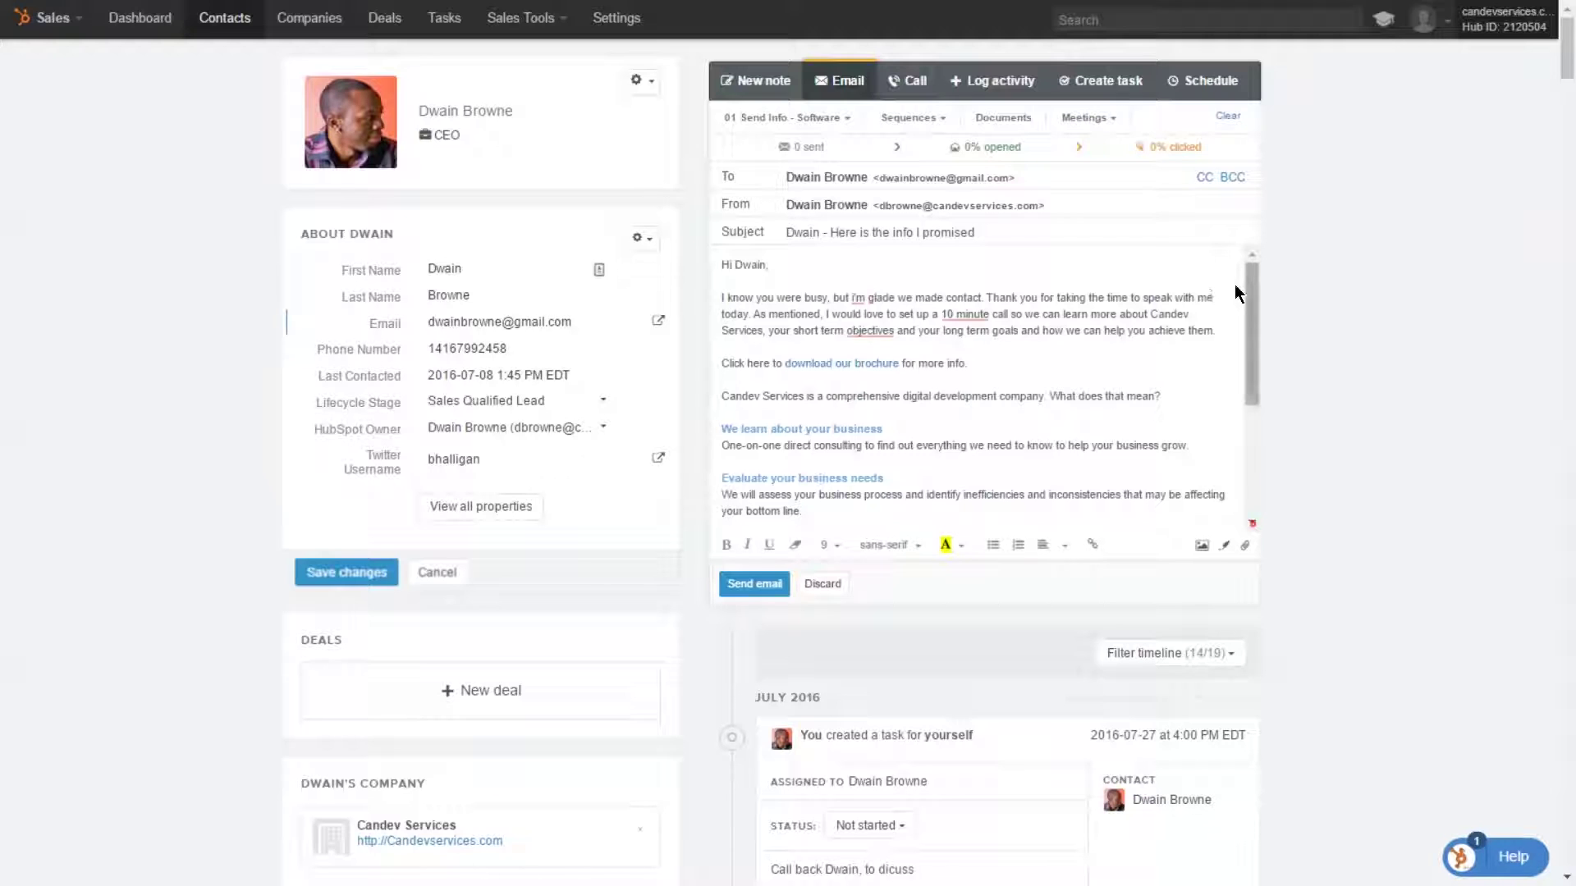
left_click(742, 581)
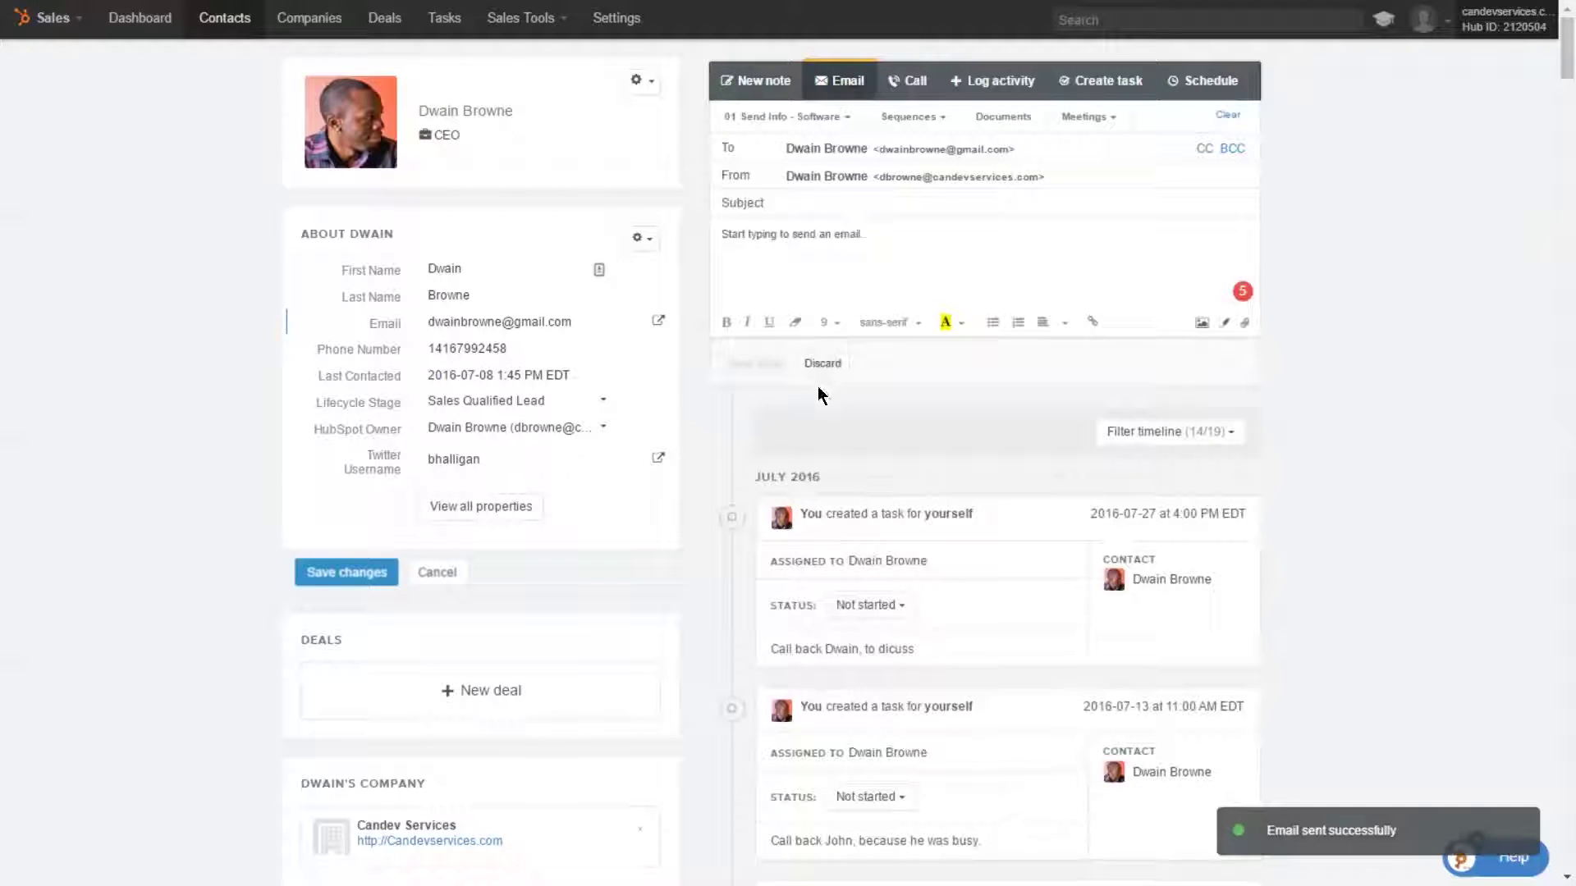
Find the email just sent in the contact's activity timeline and expand its full text.
scroll(818, 387, "down", 2)
scroll(817, 387, "down", 10)
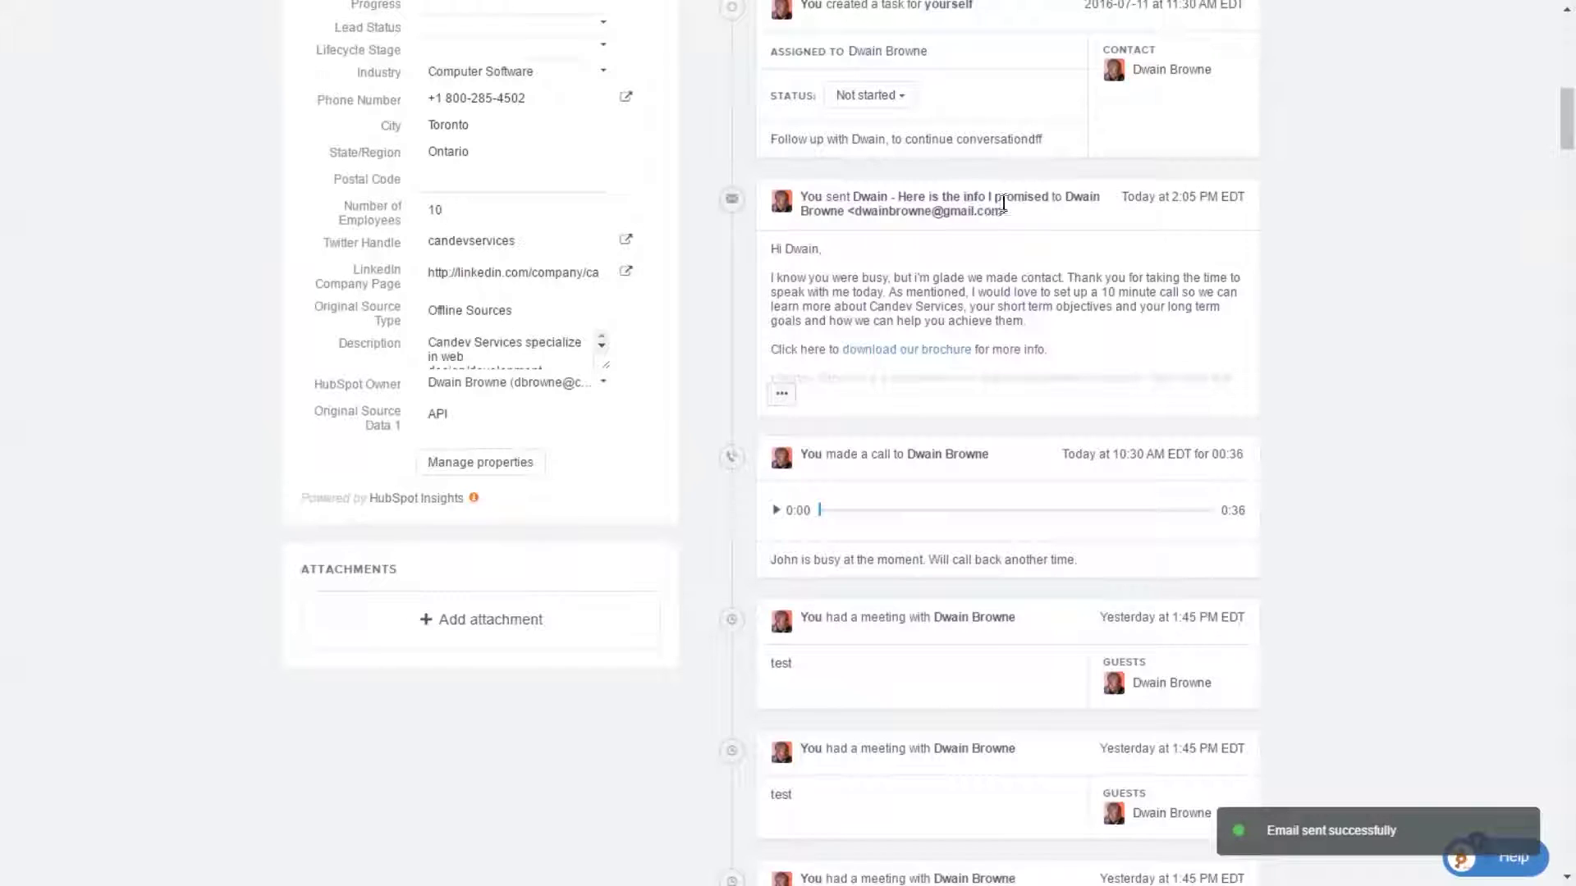
left_click(785, 399)
scroll(866, 538, "up", 3)
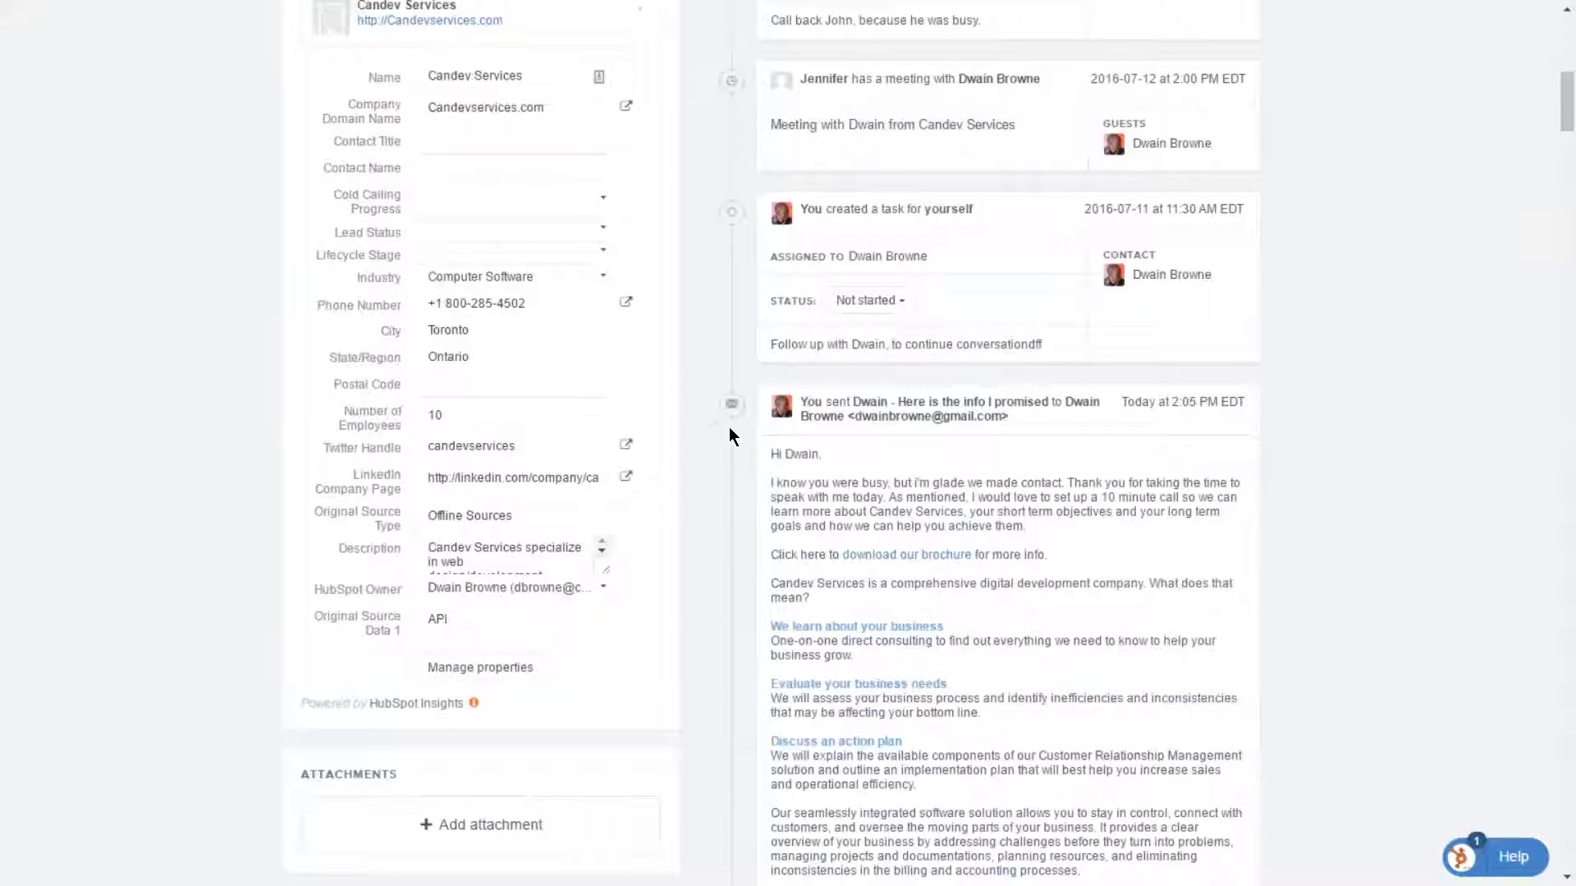
Examine the opened and clicked interaction details of the earlier "Here is the info I promised" email in the timeline.
scroll(735, 427, "down", 12)
scroll(744, 435, "down", 15)
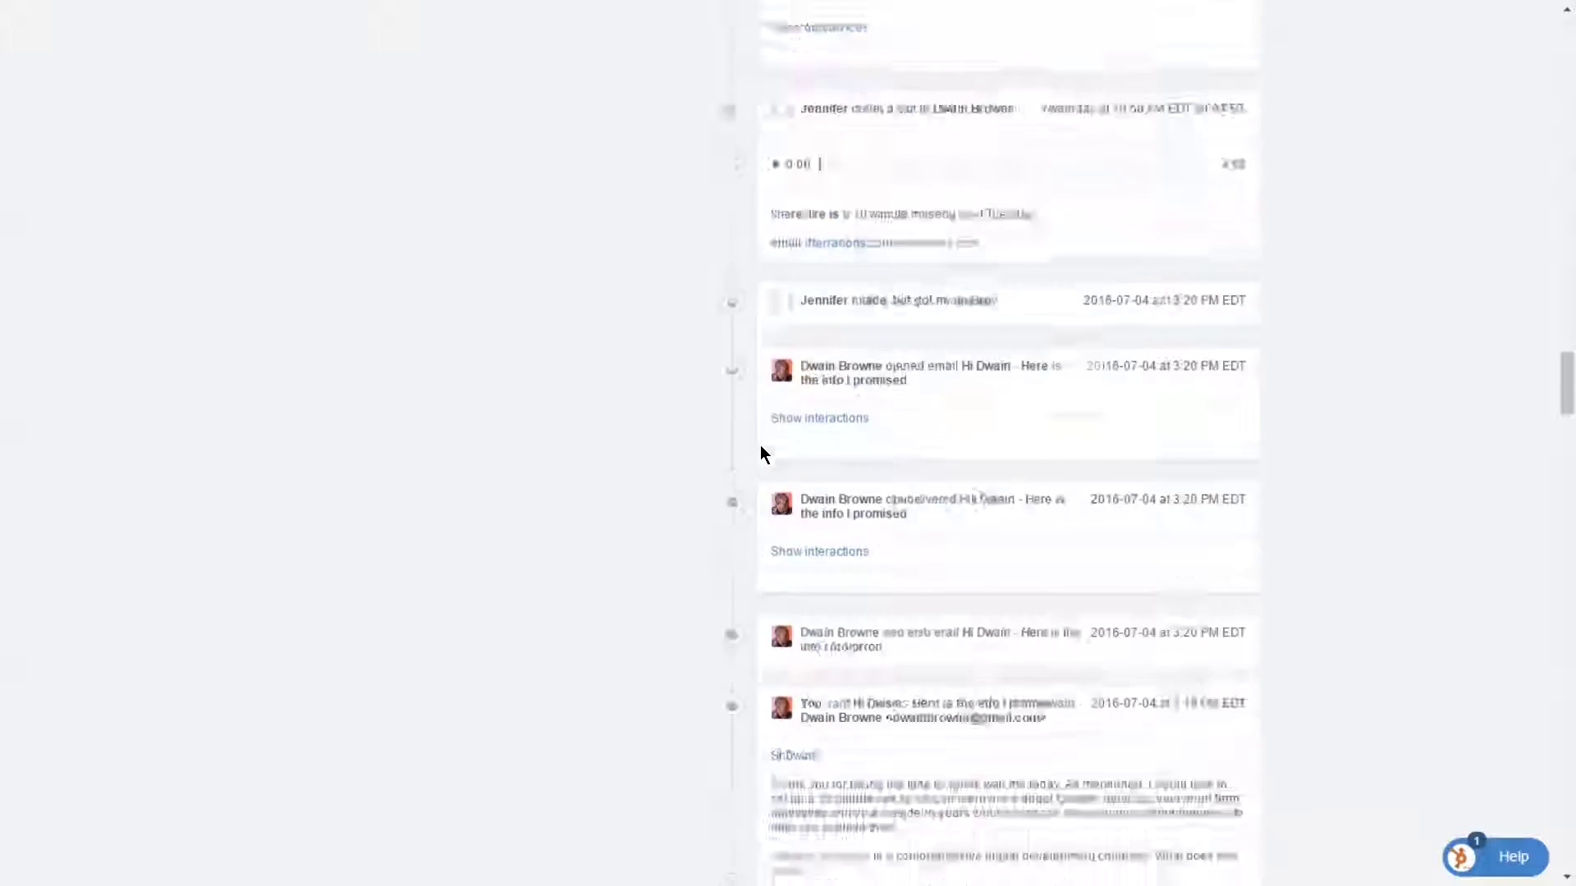
scroll(759, 446, "up", 3)
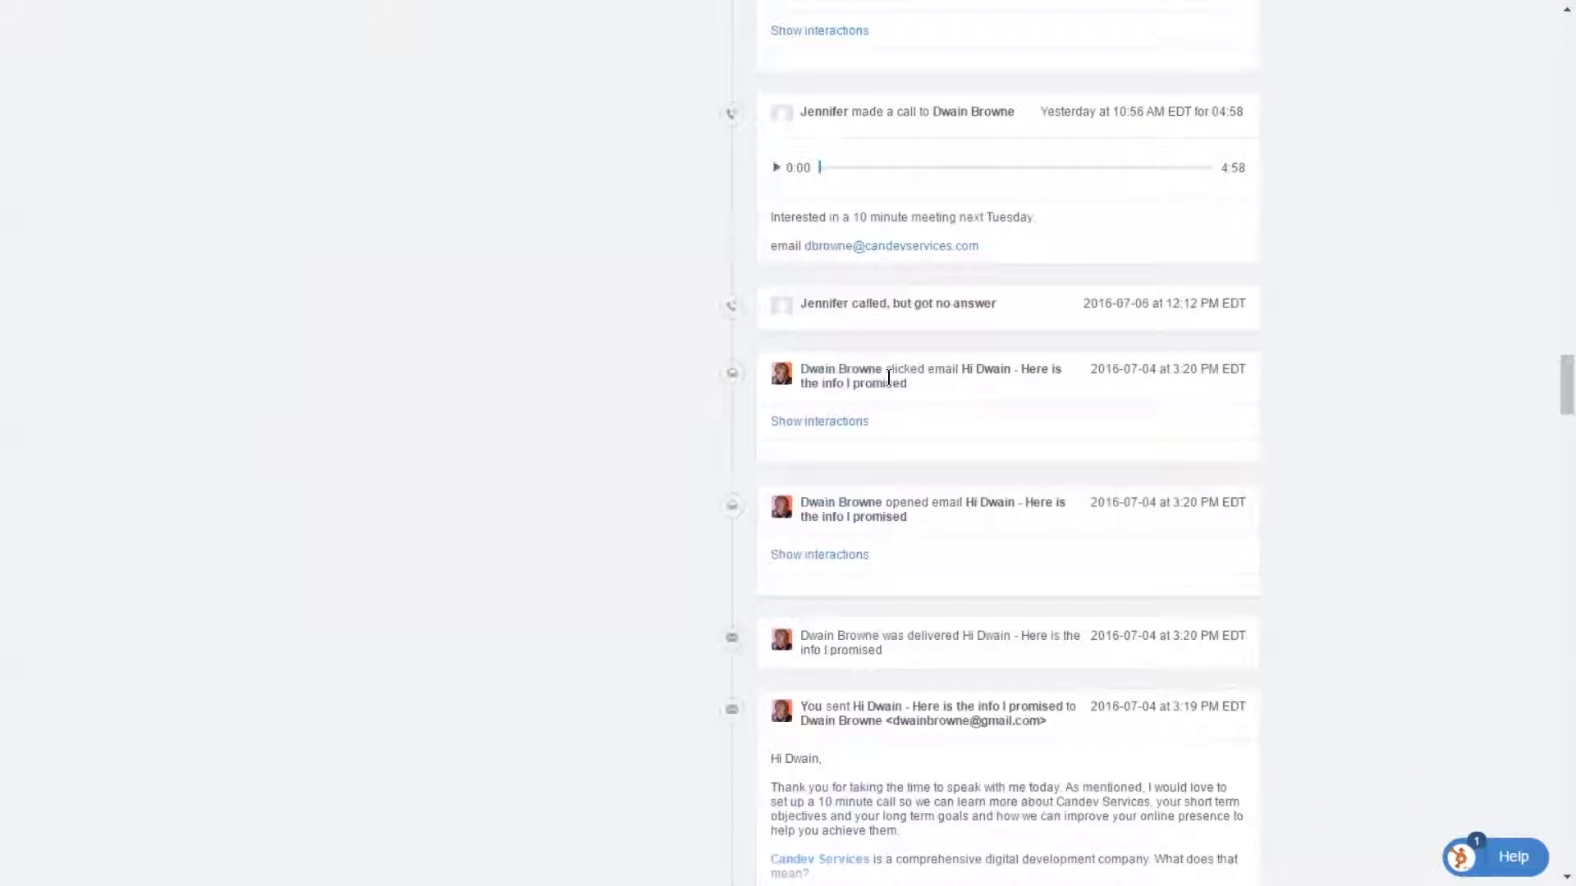
left_click_drag(869, 504, 948, 519)
left_click(925, 523)
left_click(845, 555)
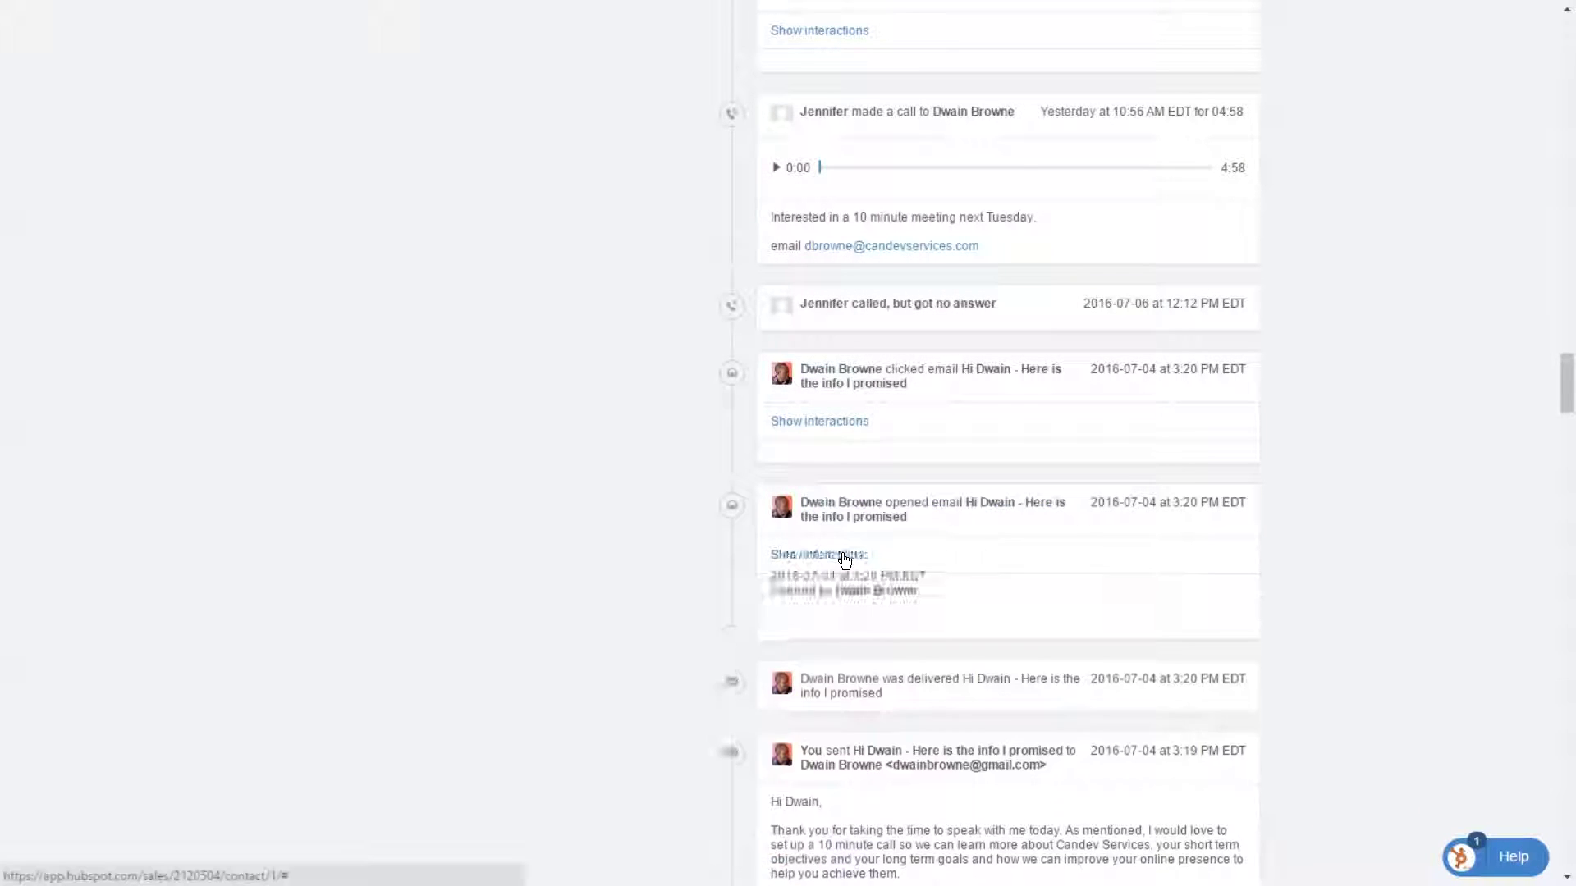
left_click(845, 556)
left_click(842, 425)
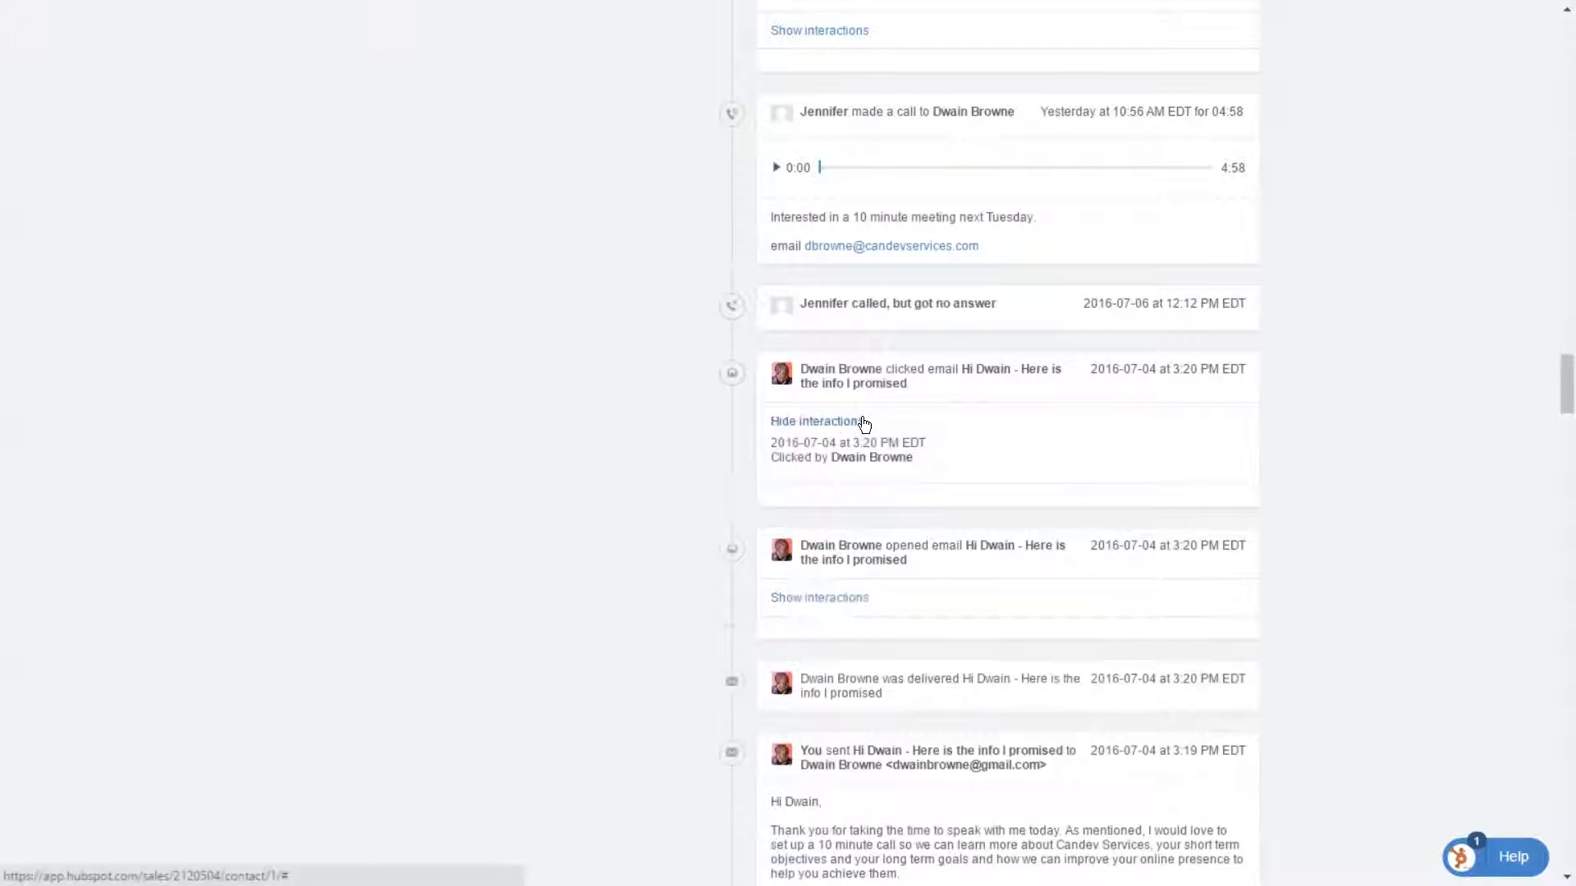
left_click(857, 423)
scroll(870, 423, "up", 15)
scroll(870, 426, "up", 5)
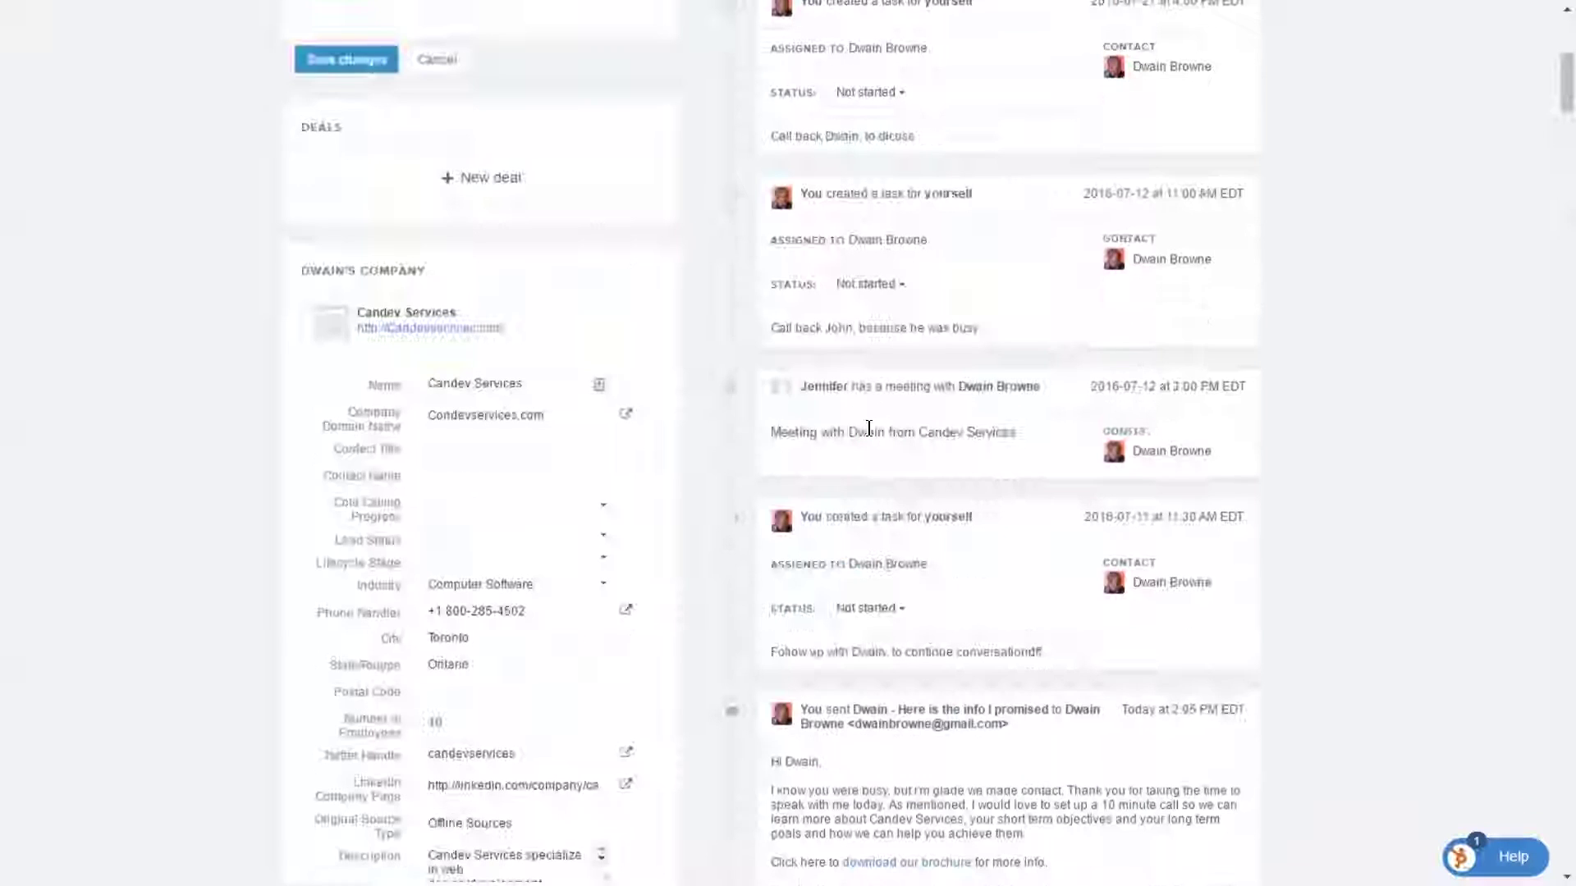
scroll(871, 442, "up", 10)
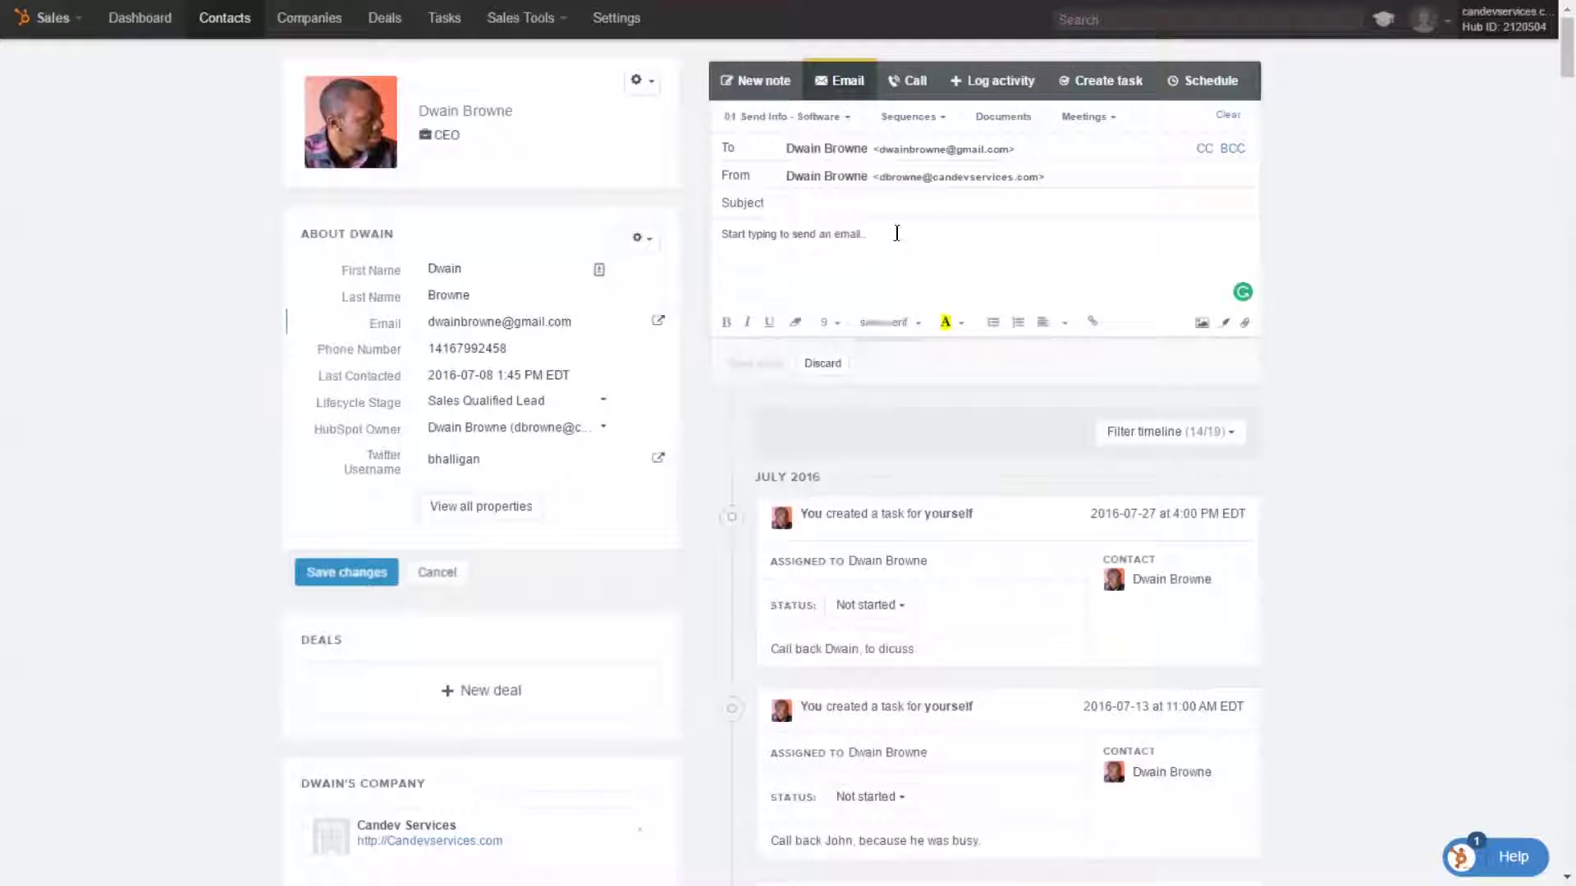